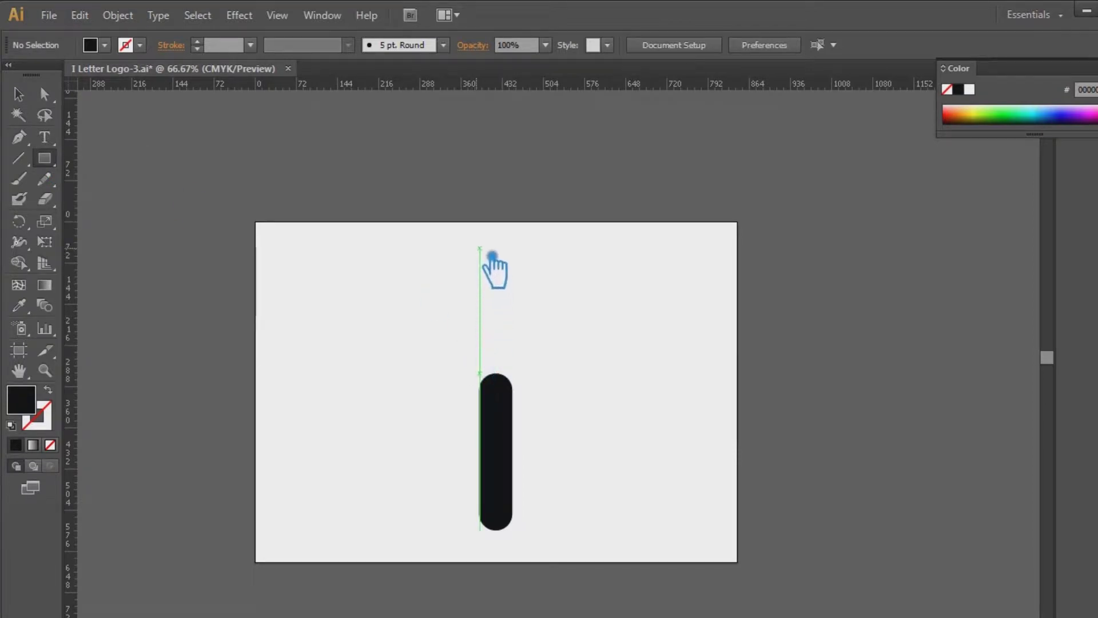
- Draw a tall thin black rectangle along the rounded bar's left edge and narrow it to a fine vertical strip
{"action": "left_click_drag", "start_coordinate": [497, 254], "coordinate": [500, 599]}
{"action": "key", "text": "ctrl+plus"}
{"action": "key", "text": "ctrl+plus"}
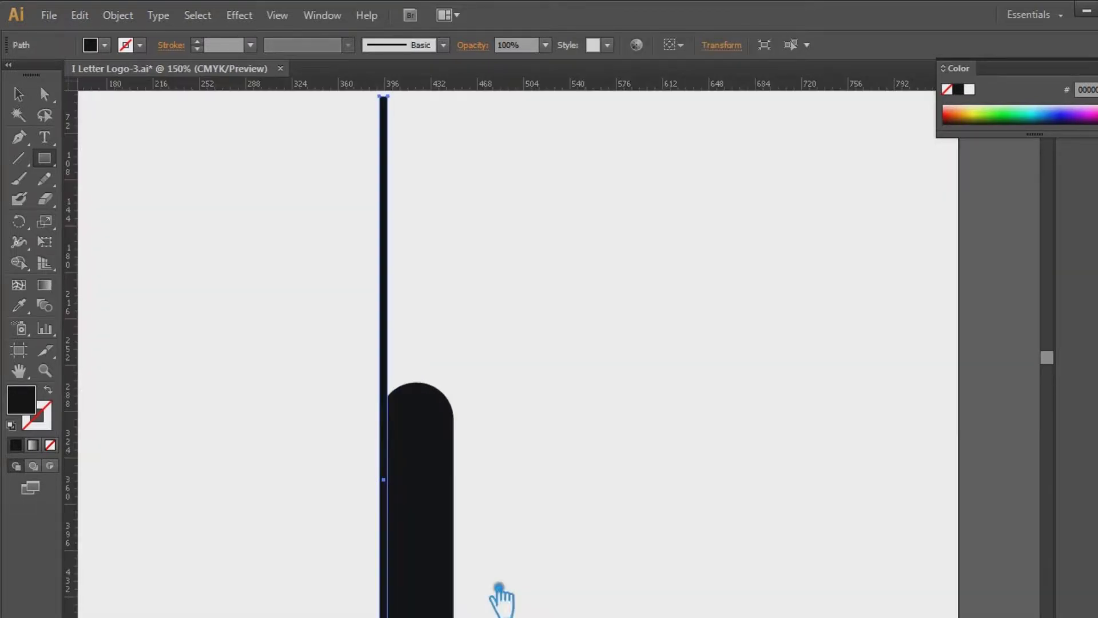
{"action": "left_click", "coordinate": [18, 93]}
{"action": "left_click_drag", "start_coordinate": [404, 501], "coordinate": [395, 497]}
{"action": "left_click", "coordinate": [578, 330]}
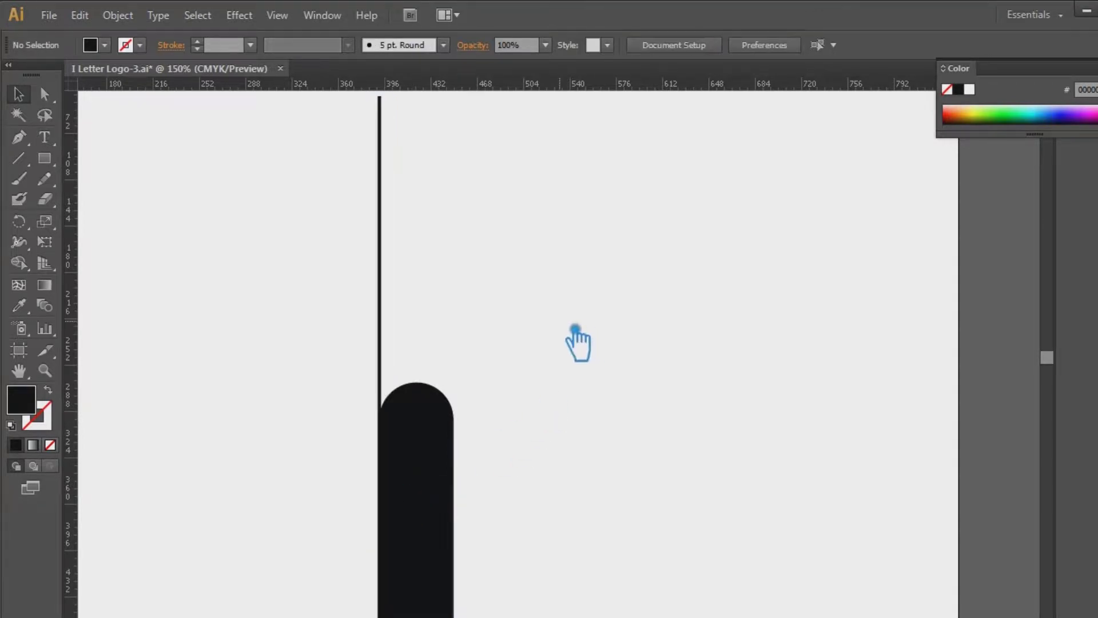
- Move the thin vertical strip to the left, clear of the rounded bar
{"action": "scroll", "coordinate": [577, 331], "scroll_direction": "down", "scroll_amount": 3}
{"action": "left_click_drag", "start_coordinate": [512, 289], "coordinate": [481, 269]}
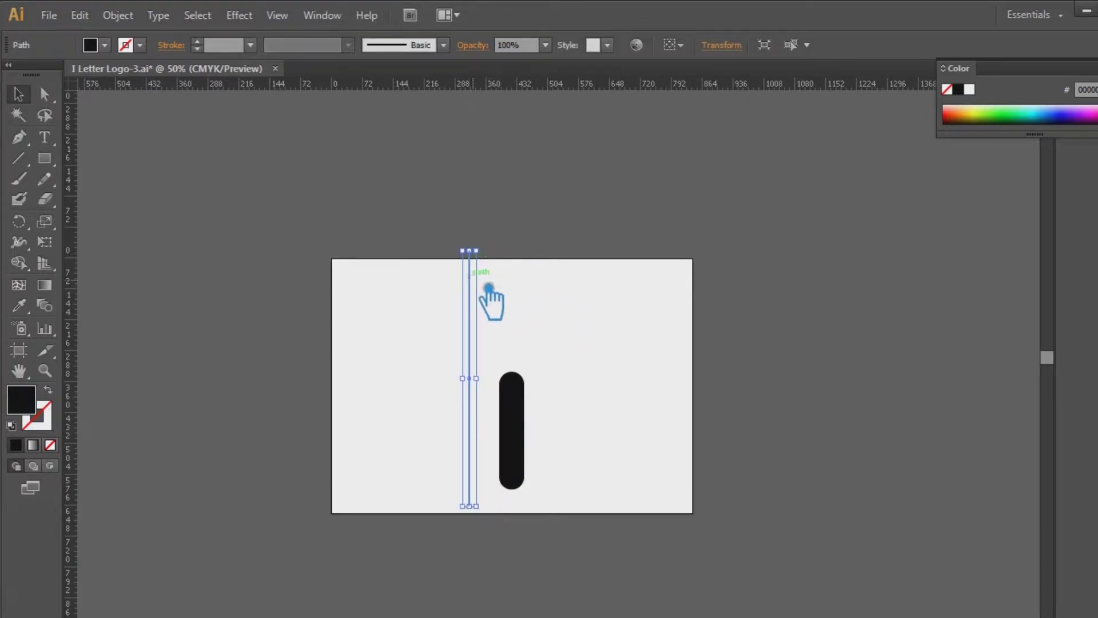
{"action": "key", "text": "ctrl+plus"}
{"action": "key", "text": "ctrl+plus"}
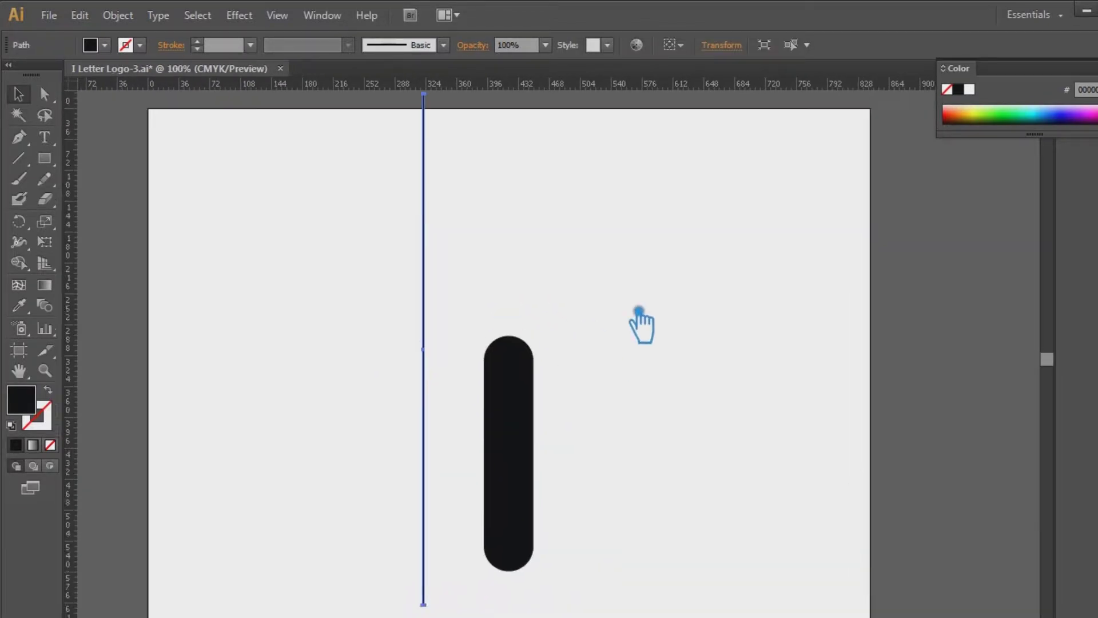
- Adjust the strip's height so its upper end extends slightly above the artboard
{"action": "key", "text": "ctrl+minus"}
{"action": "key", "text": "ctrl+minus"}
{"action": "left_click_drag", "start_coordinate": [493, 253], "coordinate": [498, 128]}
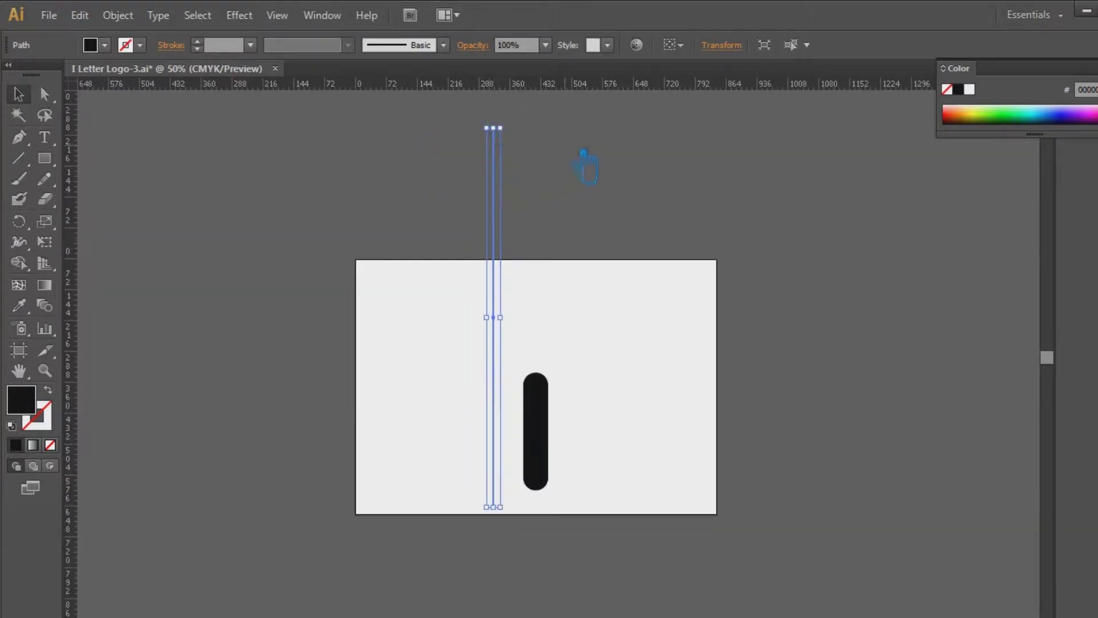
{"action": "left_click_drag", "start_coordinate": [507, 263], "coordinate": [502, 227]}
- Start the Rotate tool with its pivot at the strip's upper end
{"action": "left_click", "coordinate": [43, 242]}
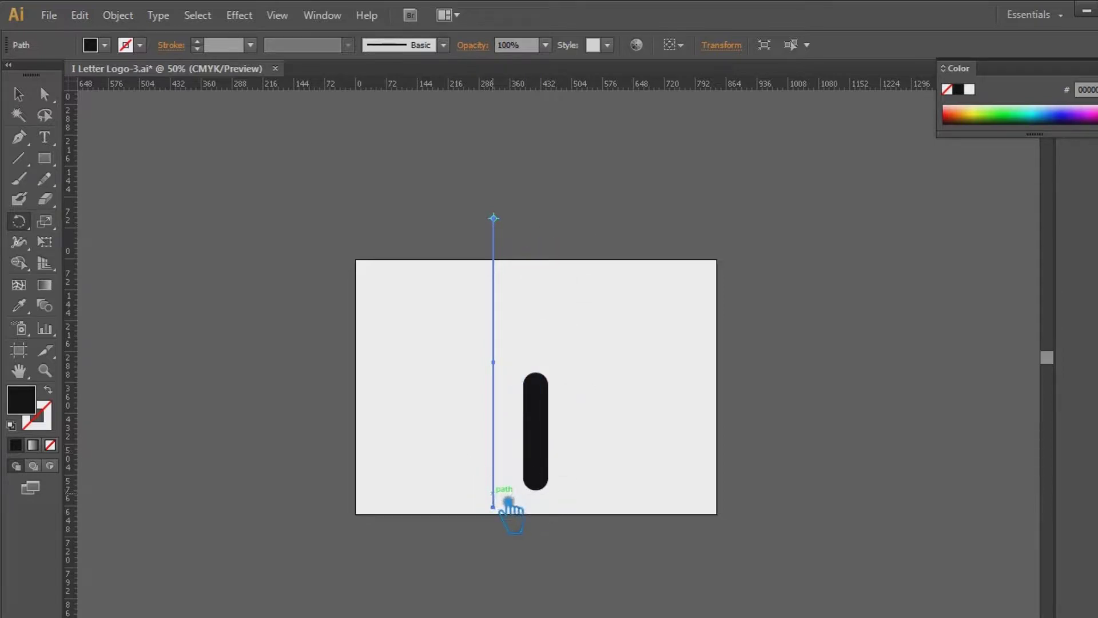
{"action": "scroll", "coordinate": [509, 229], "scroll_direction": "down", "scroll_amount": 3}
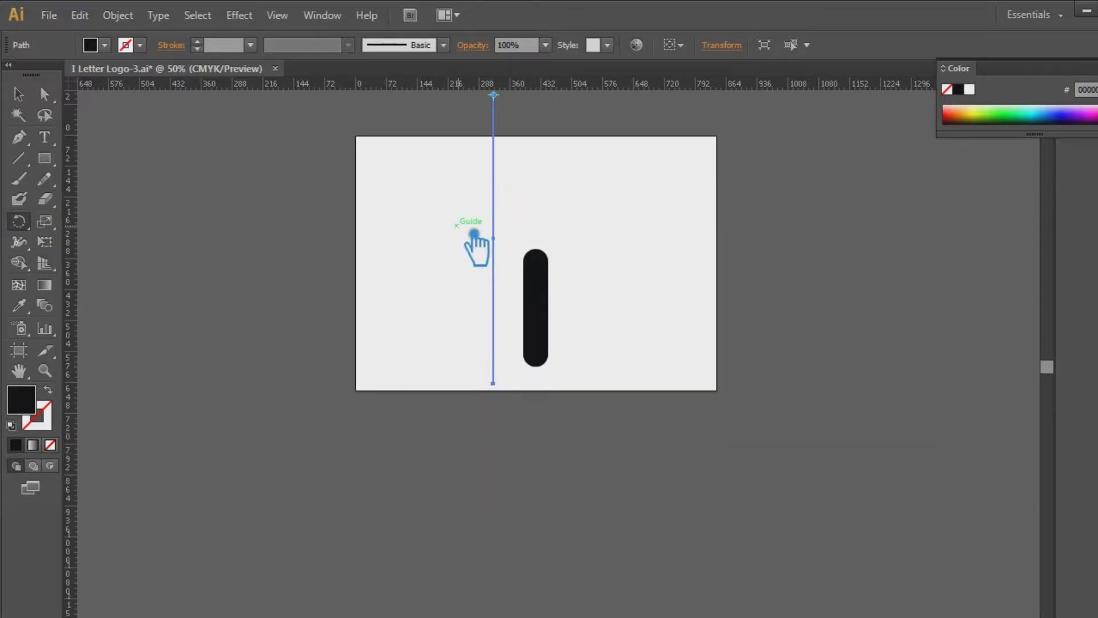
{"action": "key", "text": "ctrl+plus"}
{"action": "key", "text": "ctrl+plus"}
{"action": "key", "text": "ctrl+plus"}
{"action": "key", "text": "ctrl+plus"}
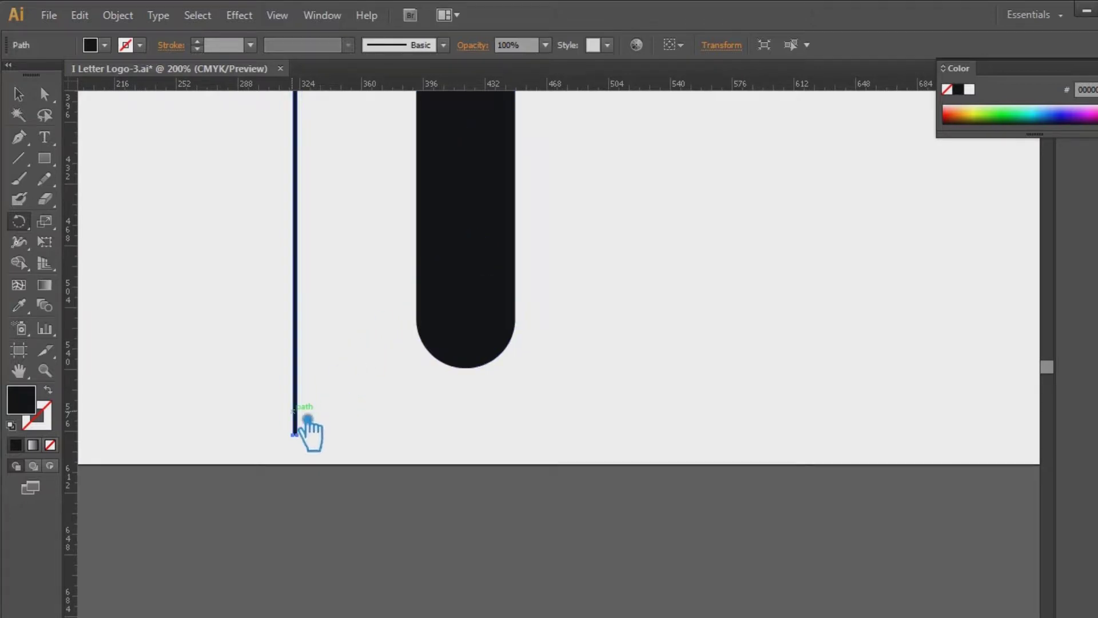
- Try to rotate the strip from its lower end and make a repeated series of copies toward the right
{"action": "left_click_drag", "start_coordinate": [309, 420], "coordinate": [335, 417]}
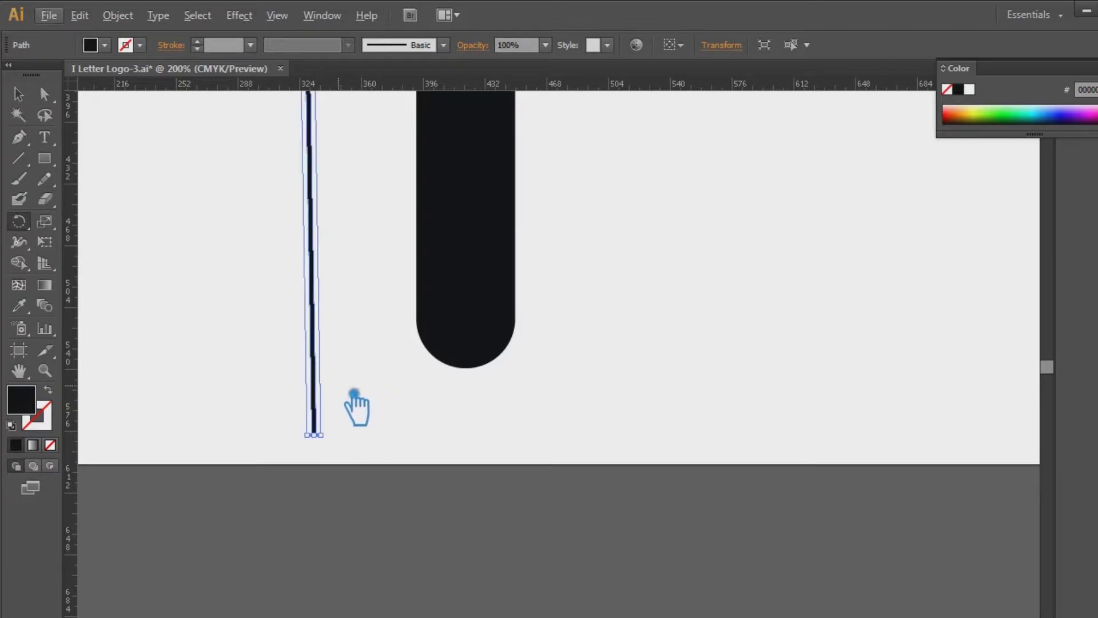
{"action": "key", "text": "ctrl+z"}
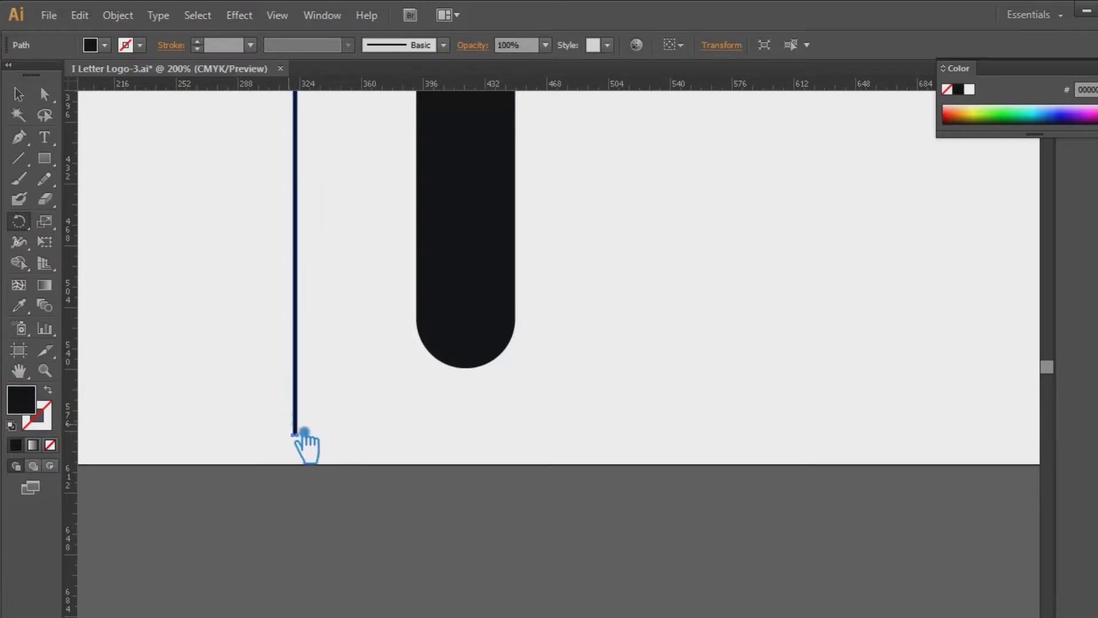
{"action": "left_click", "coordinate": [309, 423]}
{"action": "left_click_drag", "start_coordinate": [312, 419], "coordinate": [343, 425]}
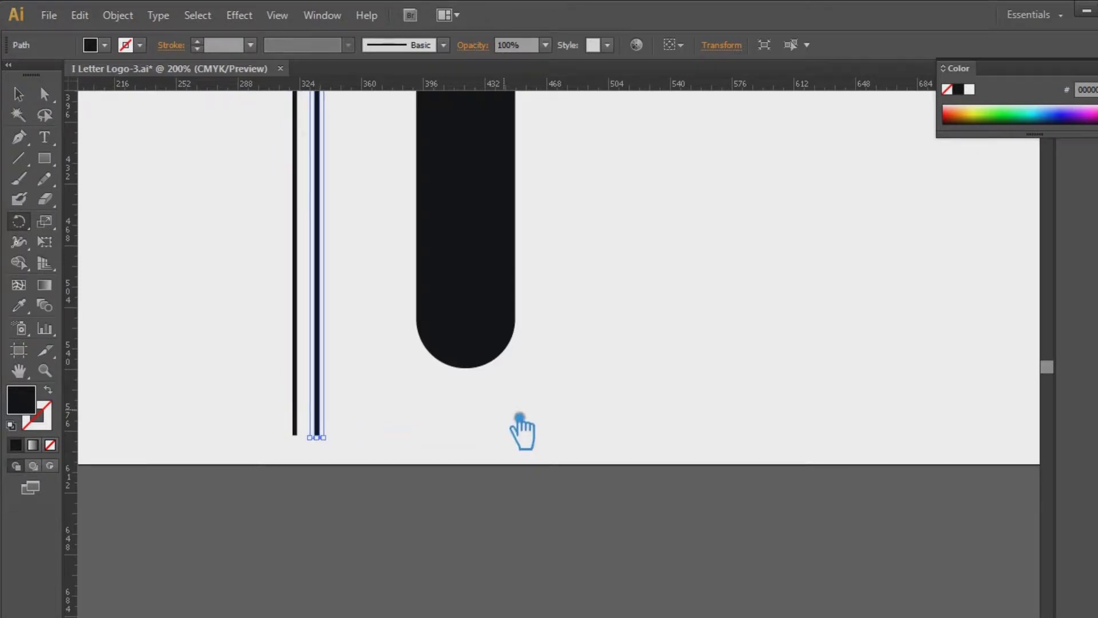
{"action": "key", "text": "ctrl+d"}
{"action": "key", "text": "ctrl+d"}
{"action": "key", "text": "ctrl+d"}
{"action": "key", "text": "ctrl+d"}
{"action": "key", "text": "ctrl+d"}
{"action": "key", "text": "ctrl+d"}
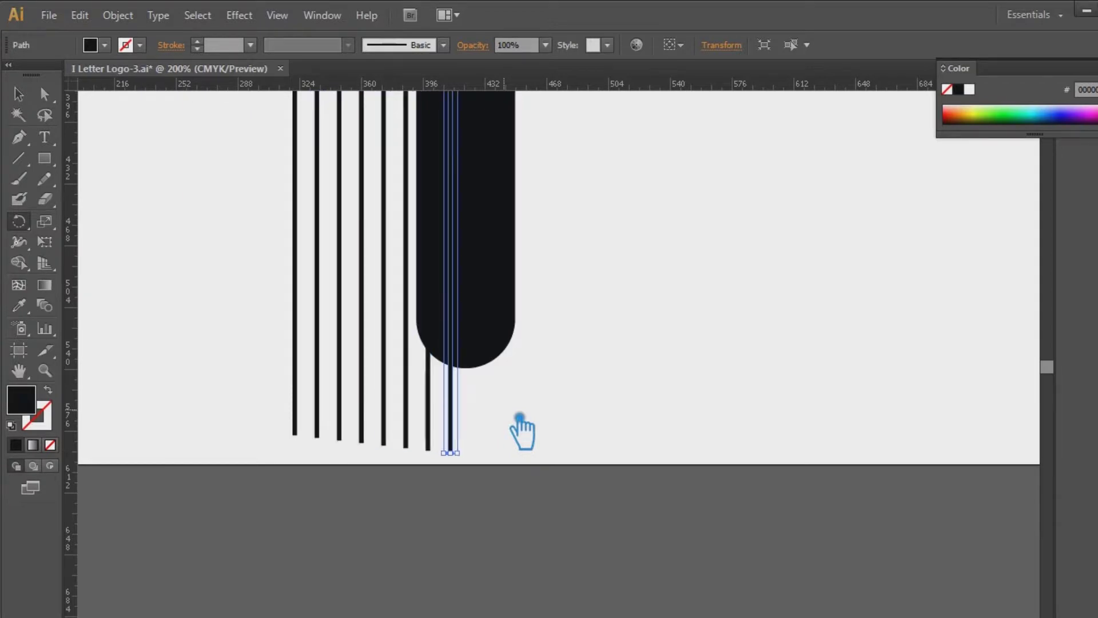
- Undo the strip copies, leaving only the original strip left of the rounded bar
{"action": "key", "text": "ctrl+z"}
{"action": "key", "text": "ctrl+z"}
{"action": "key", "text": "ctrl+z"}
{"action": "key", "text": "ctrl+z"}
{"action": "key", "text": "ctrl+z"}
{"action": "key", "text": "ctrl+z"}
{"action": "key", "text": "ctrl+z"}
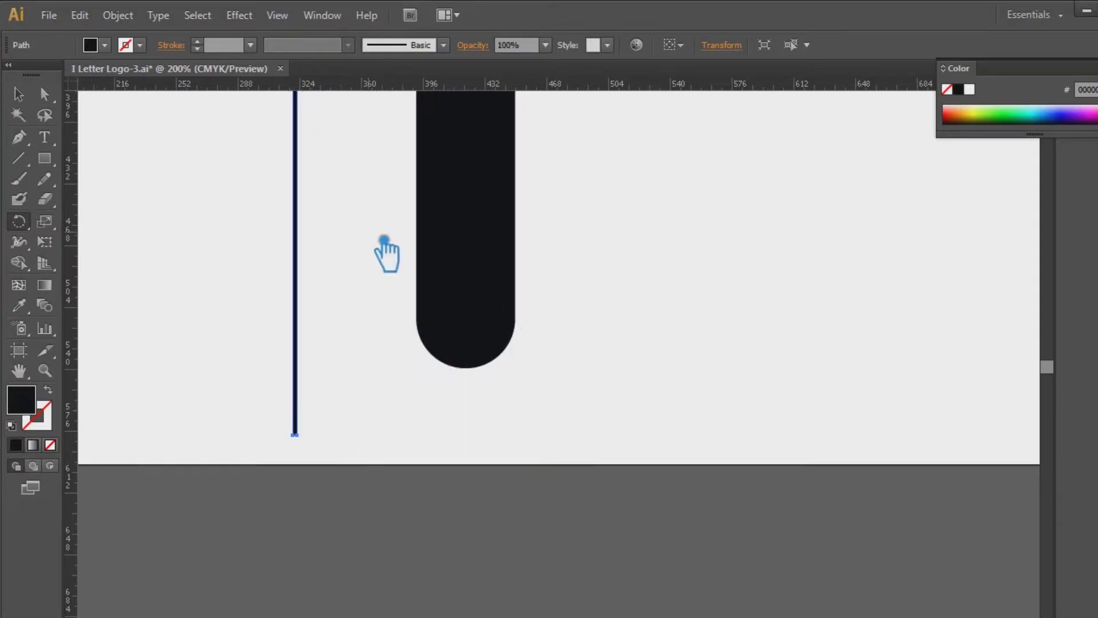
- Try to rotate a copy of the strip slightly to the right
{"action": "scroll", "coordinate": [372, 309], "scroll_direction": "up", "scroll_amount": 5}
{"action": "scroll", "coordinate": [363, 351], "scroll_direction": "up", "scroll_amount": 5}
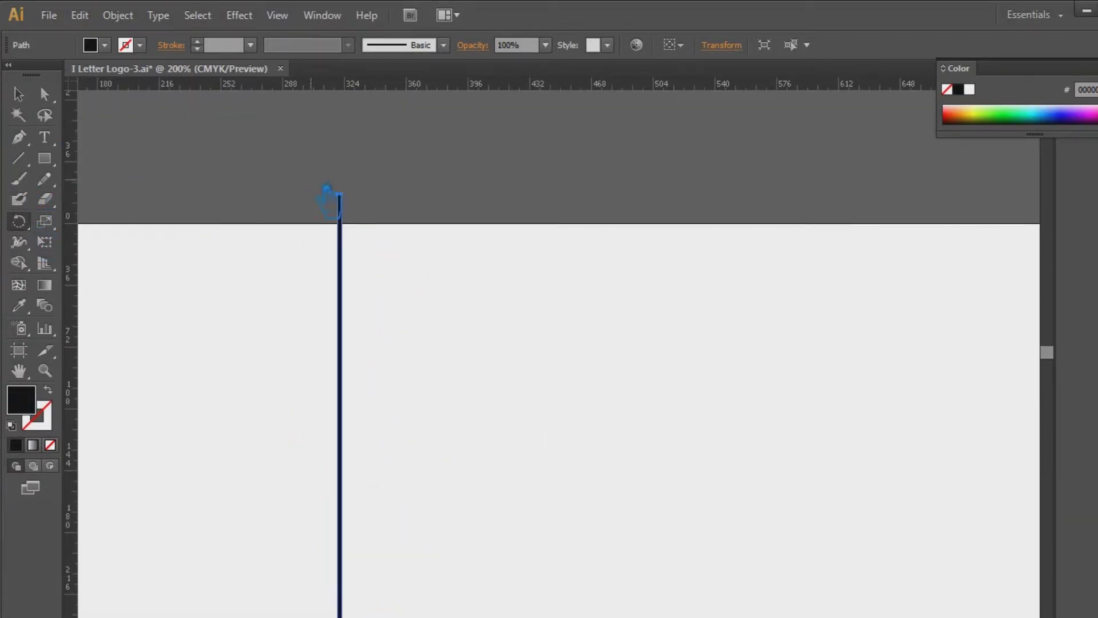
{"action": "key", "text": "ctrl+z"}
{"action": "key", "text": "ctrl+shift+z"}
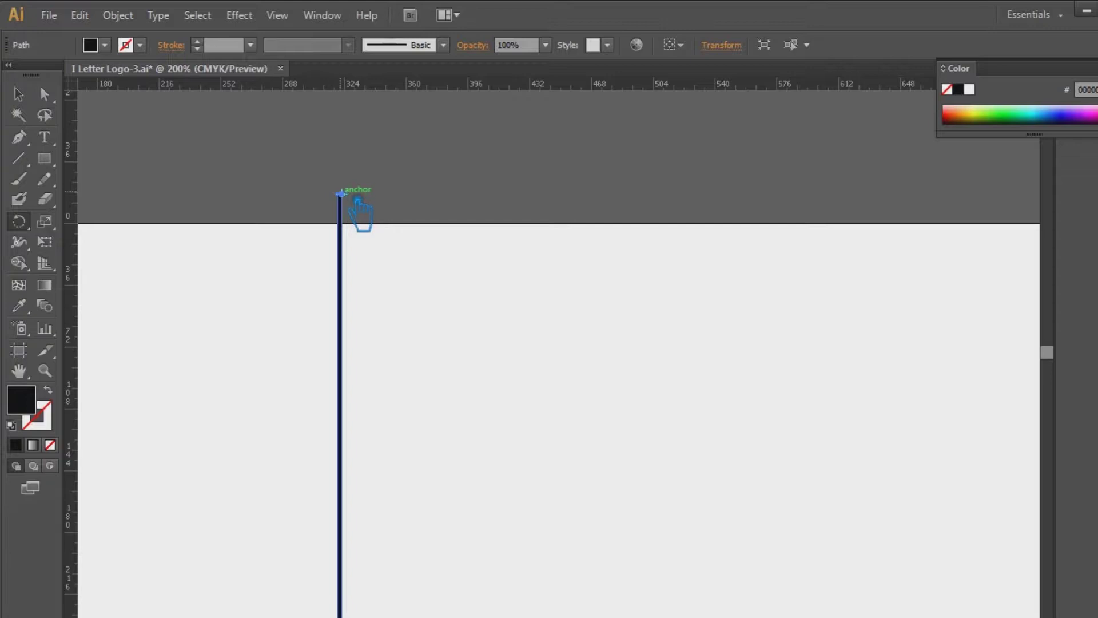
{"action": "scroll", "coordinate": [381, 309], "scroll_direction": "down", "scroll_amount": 10}
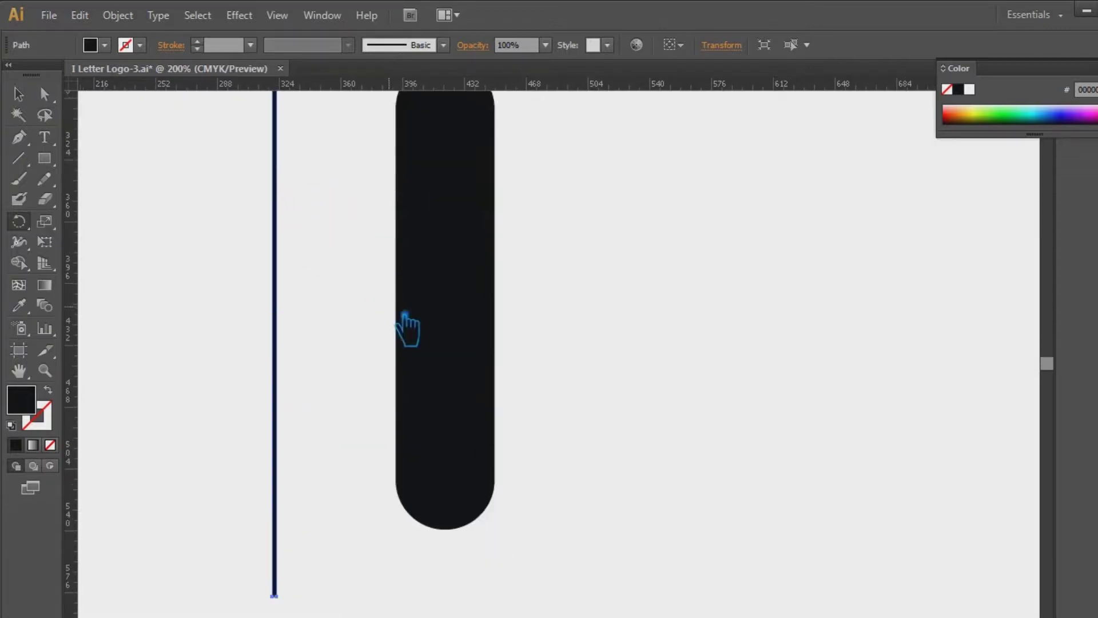
{"action": "left_click", "coordinate": [329, 389]}
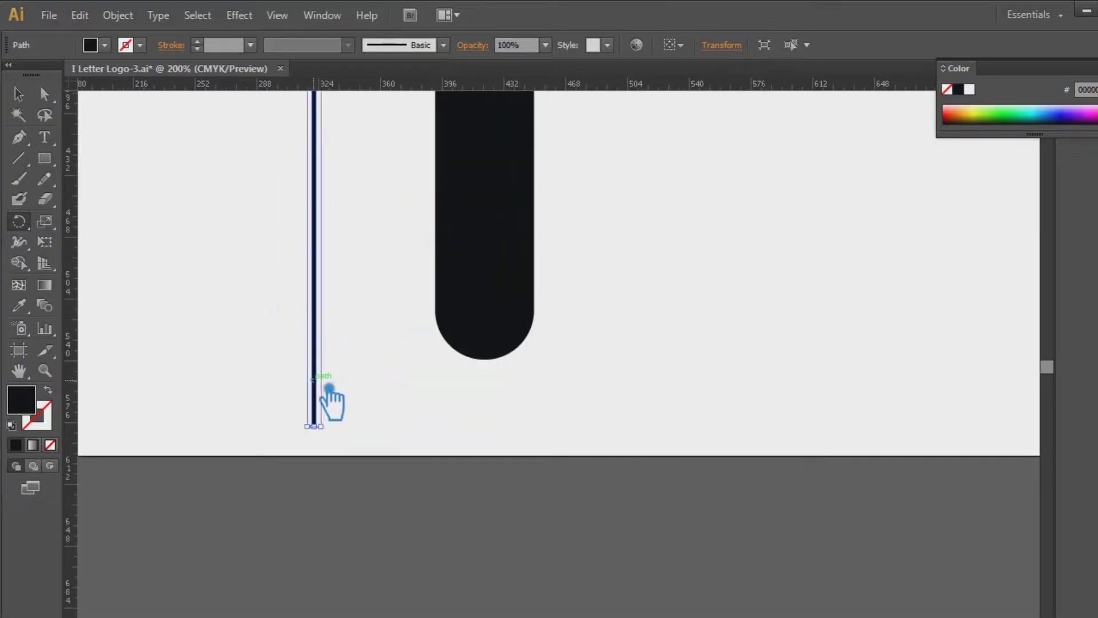
{"action": "left_click_drag", "start_coordinate": [329, 387], "coordinate": [349, 387]}
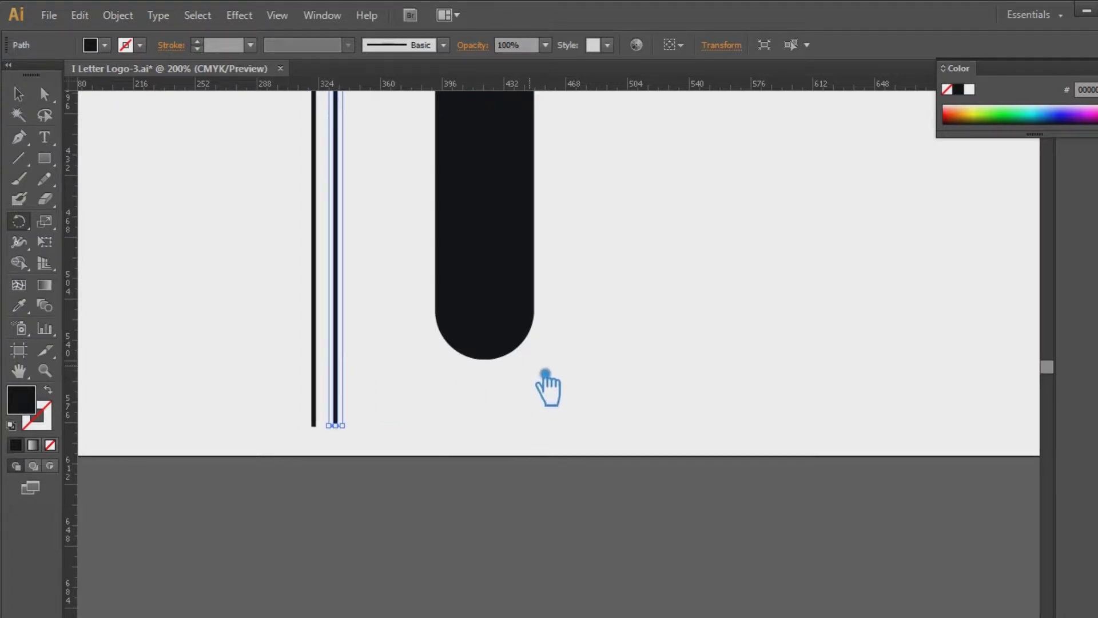
- Repeat the strip's copy transformation 12 times across the rounded bar
{"action": "key", "text": "ctrl+d"}
{"action": "key", "text": "ctrl+d"}
{"action": "key", "text": "ctrl+d"}
{"action": "key", "text": "ctrl+d"}
{"action": "key", "text": "ctrl+d"}
{"action": "key", "text": "ctrl+d"}
{"action": "key", "text": "ctrl+d"}
{"action": "key", "text": "ctrl+d"}
{"action": "key", "text": "ctrl+d"}
{"action": "key", "text": "ctrl+d"}
{"action": "key", "text": "ctrl+d"}
{"action": "key", "text": "ctrl+d"}
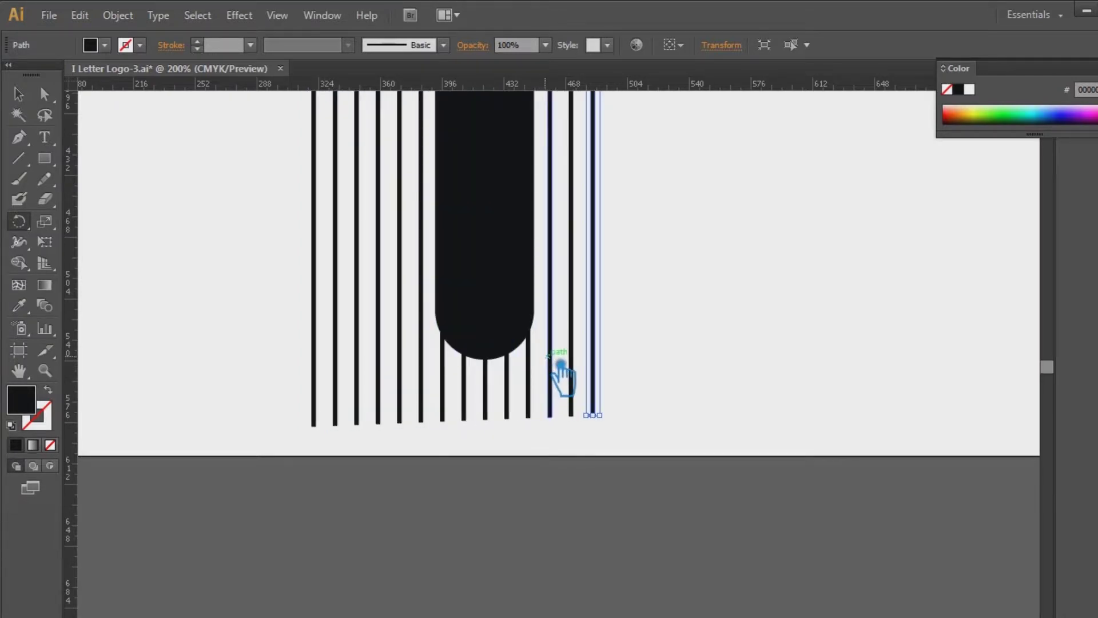
- Undo all the repeated strip copies across the rounded bar
{"action": "key", "text": "ctrl+z"}
{"action": "key", "text": "ctrl+z"}
{"action": "key", "text": "ctrl+z"}
{"action": "key", "text": "ctrl+z"}
{"action": "key", "text": "ctrl+z"}
{"action": "key", "text": "ctrl+z"}
{"action": "key", "text": "ctrl+z"}
{"action": "key", "text": "ctrl+z"}
{"action": "key", "text": "ctrl+z"}
{"action": "key", "text": "ctrl+z"}
{"action": "key", "text": "ctrl+z"}
{"action": "key", "text": "ctrl+z"}
{"action": "key", "text": "ctrl+z"}
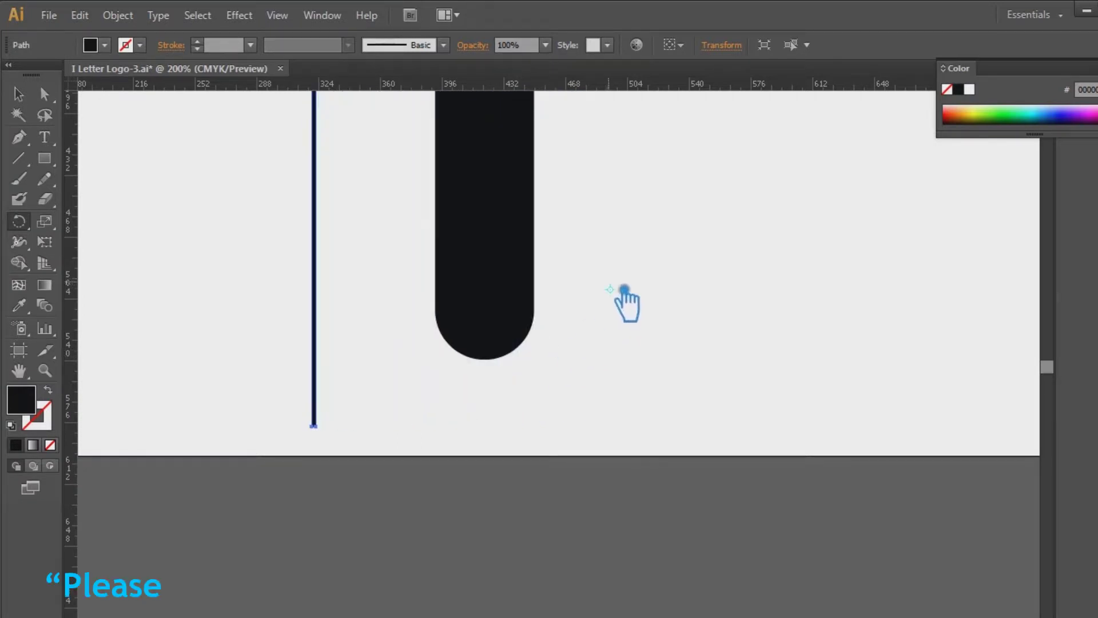
- Rotate a copy of the strip slightly to the right about a pivot at the strip's upper end
{"action": "scroll", "coordinate": [417, 314], "scroll_direction": "up", "scroll_amount": 5}
{"action": "key", "text": "ctrl+z"}
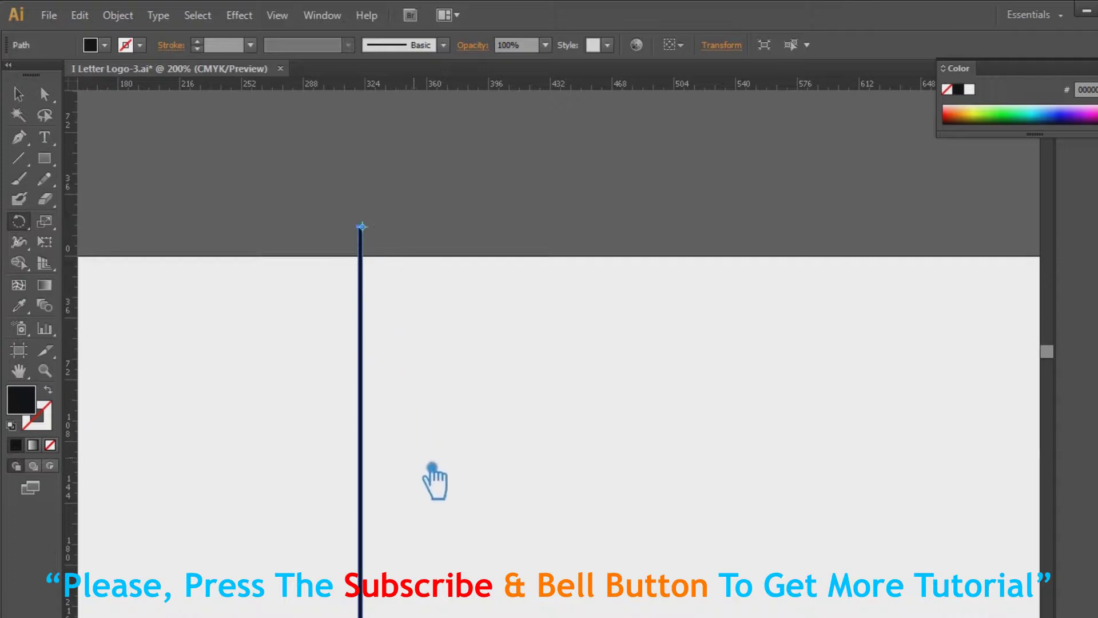
{"action": "scroll", "coordinate": [424, 454], "scroll_direction": "down", "scroll_amount": 15}
{"action": "scroll", "coordinate": [454, 314], "scroll_direction": "right", "scroll_amount": 2}
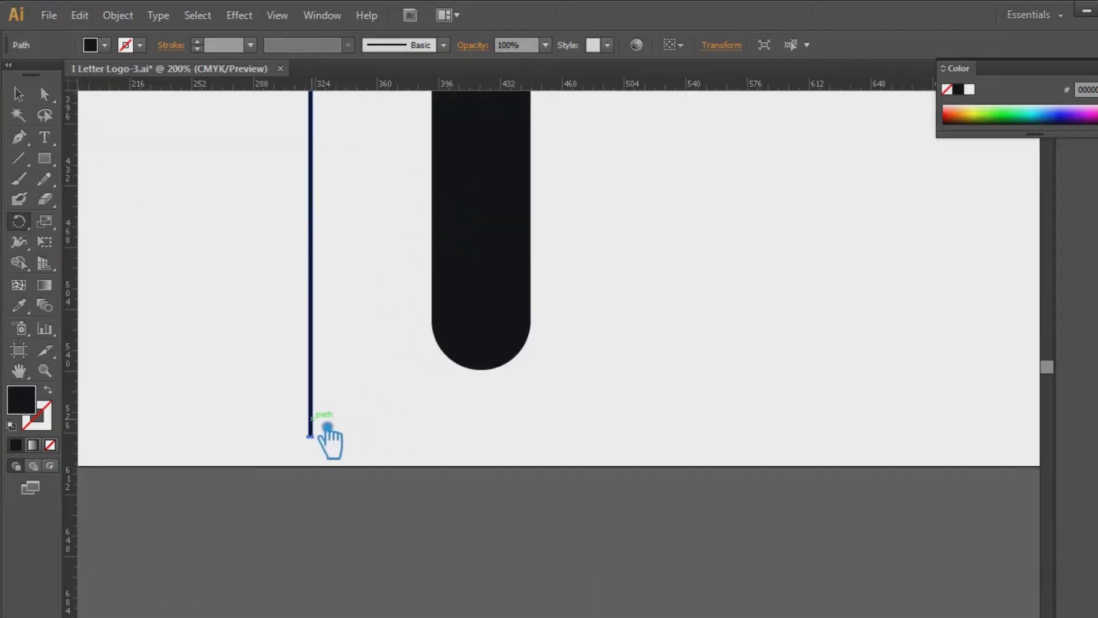
{"action": "left_click_drag", "start_coordinate": [331, 426], "coordinate": [356, 427]}
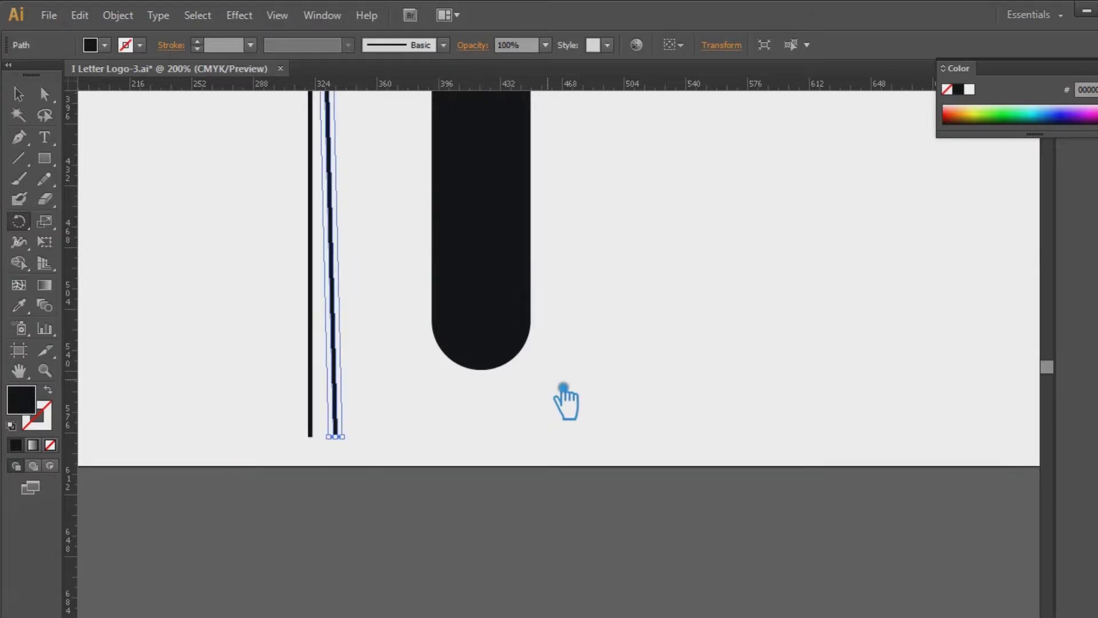
- Repeat the rotated copy 12 times to fan the strips out across the rounded bar
{"action": "key", "text": "ctrl+d"}
{"action": "key", "text": "ctrl+d"}
{"action": "key", "text": "ctrl+d"}
{"action": "key", "text": "ctrl+d"}
{"action": "key", "text": "ctrl+d"}
{"action": "key", "text": "ctrl+d"}
{"action": "key", "text": "ctrl+d"}
{"action": "key", "text": "ctrl+d"}
{"action": "key", "text": "ctrl+d"}
{"action": "key", "text": "ctrl+d"}
{"action": "key", "text": "ctrl+d"}
{"action": "key", "text": "ctrl+d"}
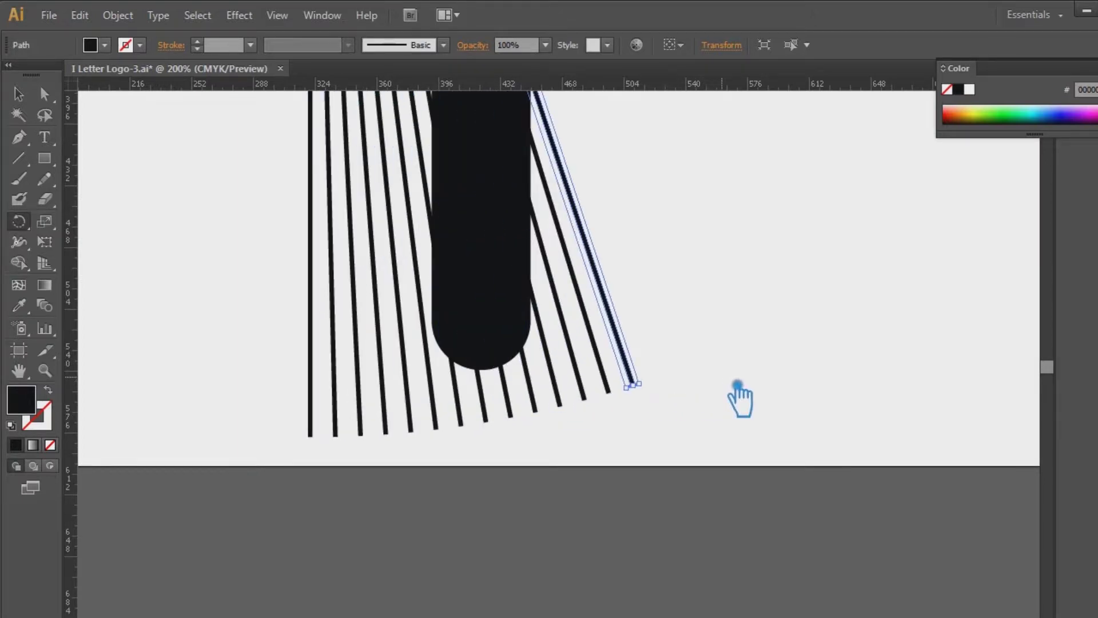
- Add more rotated copies until the fan spreads well past the bar's right side, and deselect
{"action": "key", "text": "ctrl+minus"}
{"action": "key", "text": "ctrl+minus"}
{"action": "key", "text": "ctrl+minus"}
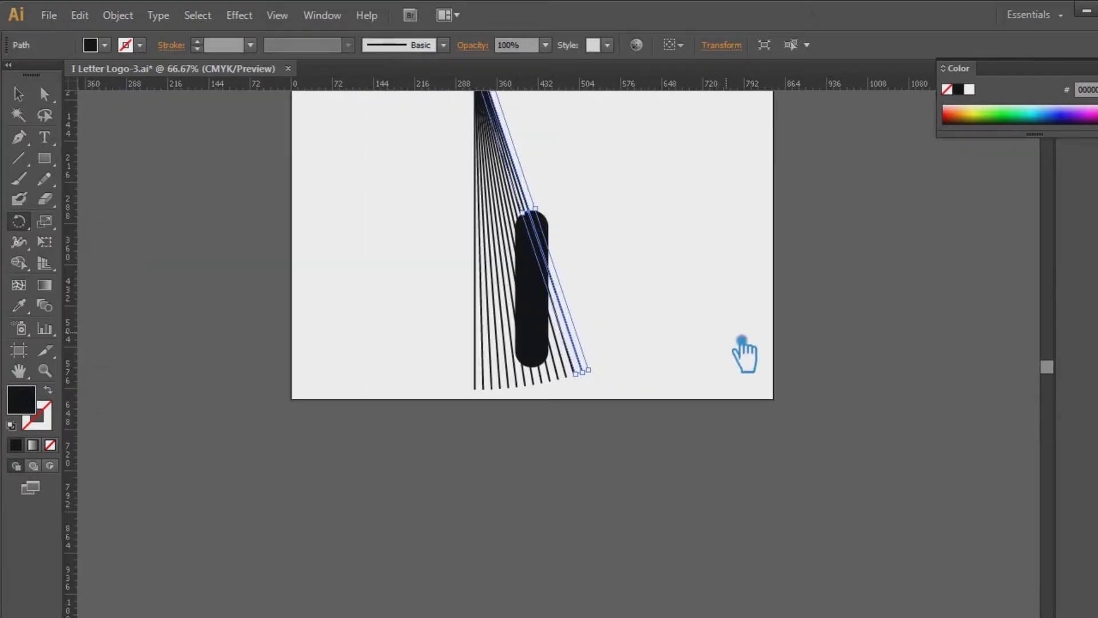
{"action": "key", "text": "ctrl+d"}
{"action": "key", "text": "ctrl+d"}
{"action": "key", "text": "ctrl+d"}
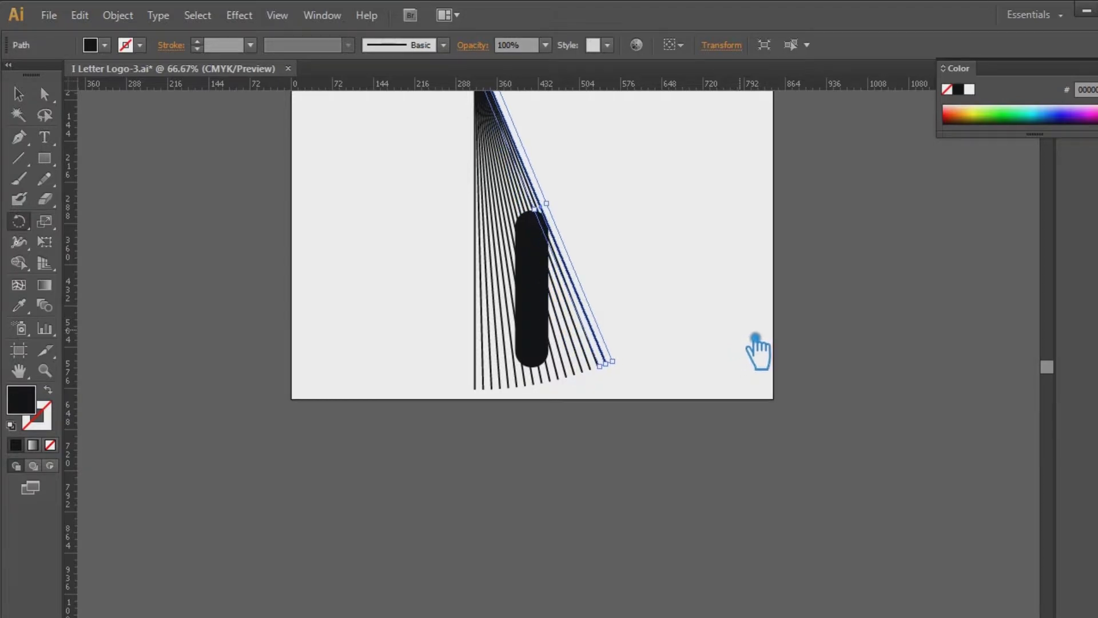
{"action": "left_click", "coordinate": [719, 452]}
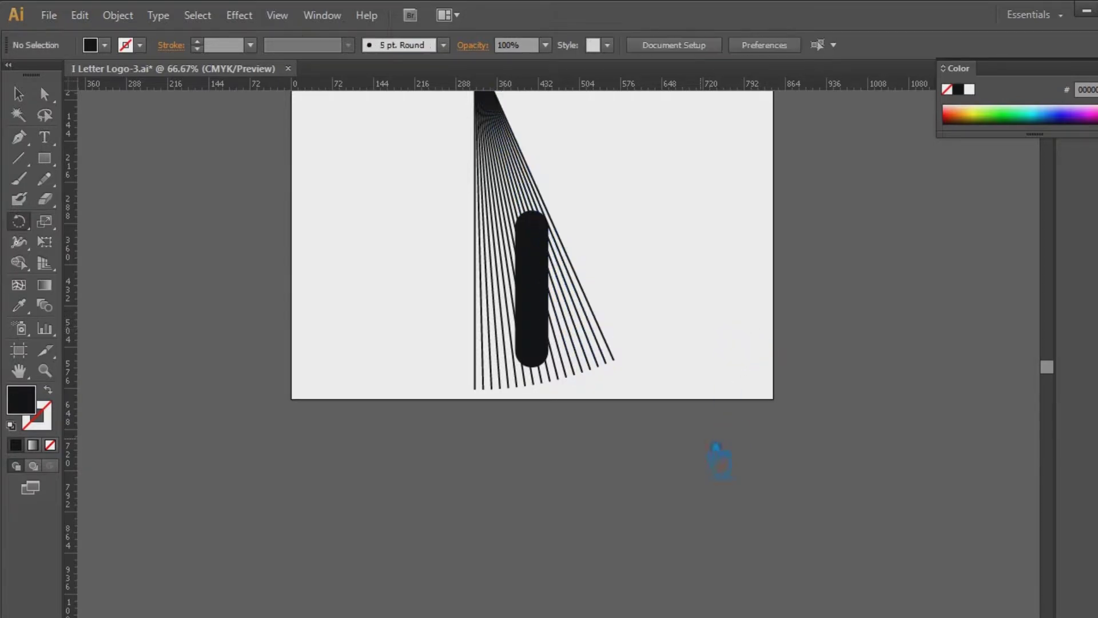
- Group all the fanned strips and move the group down and right over the rounded bar
{"action": "left_click", "coordinate": [18, 94]}
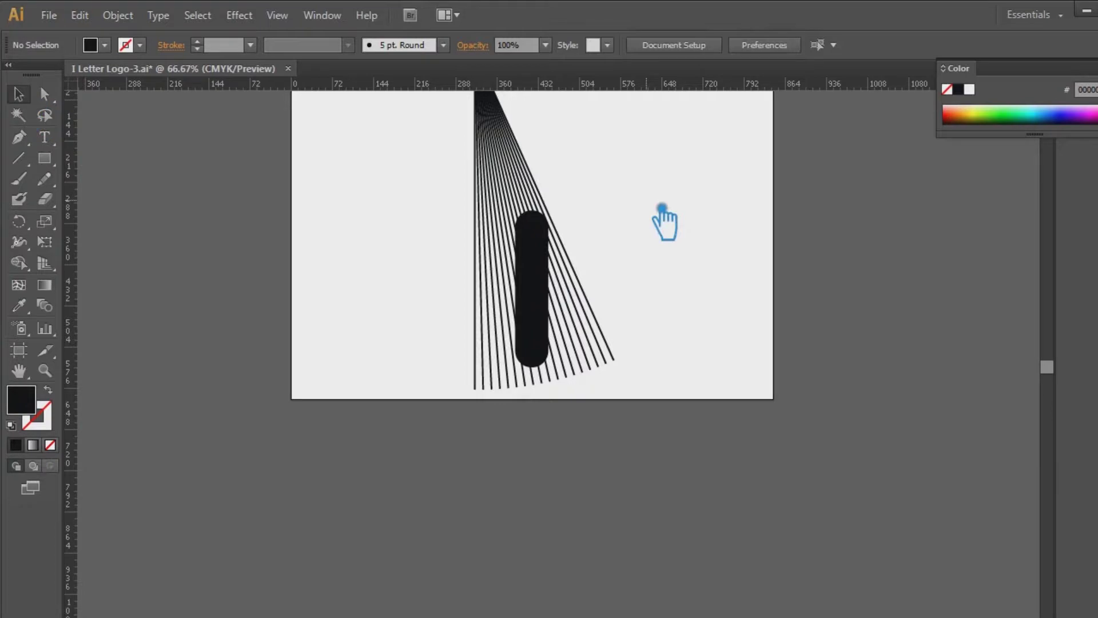
{"action": "scroll", "coordinate": [691, 252], "scroll_direction": "up", "scroll_amount": 5}
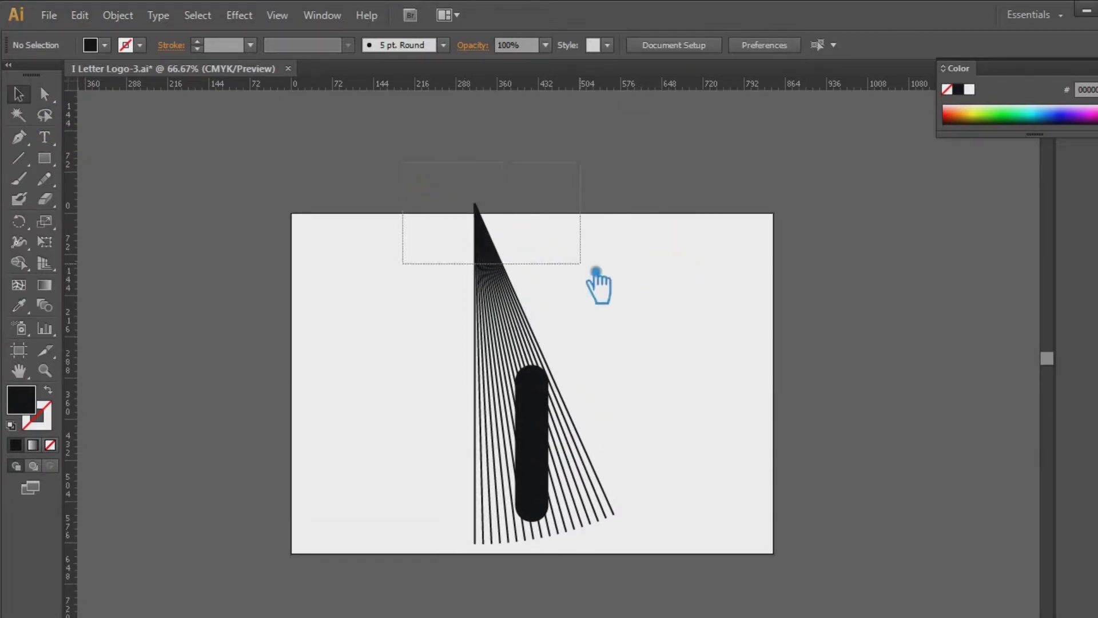
{"action": "left_click_drag", "start_coordinate": [595, 270], "coordinate": [593, 272]}
{"action": "key", "text": "ctrl+shift+b"}
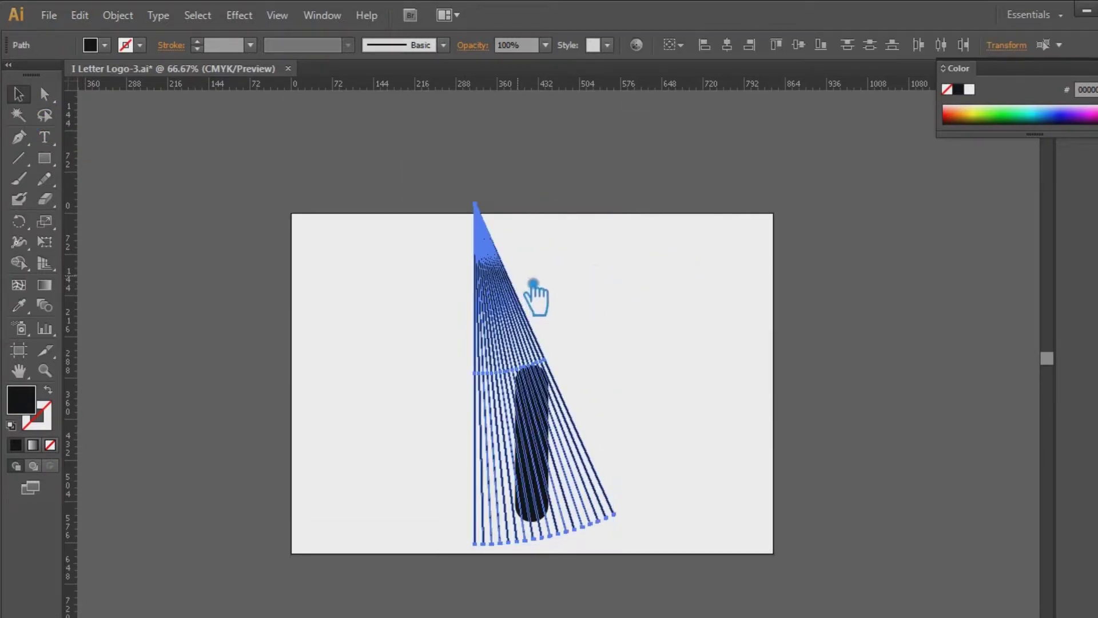
{"action": "key", "text": "ctrl+g"}
{"action": "key", "text": "ctrl+shift+b"}
{"action": "left_click_drag", "start_coordinate": [516, 289], "coordinate": [531, 321]}
{"action": "left_click", "coordinate": [712, 331]}
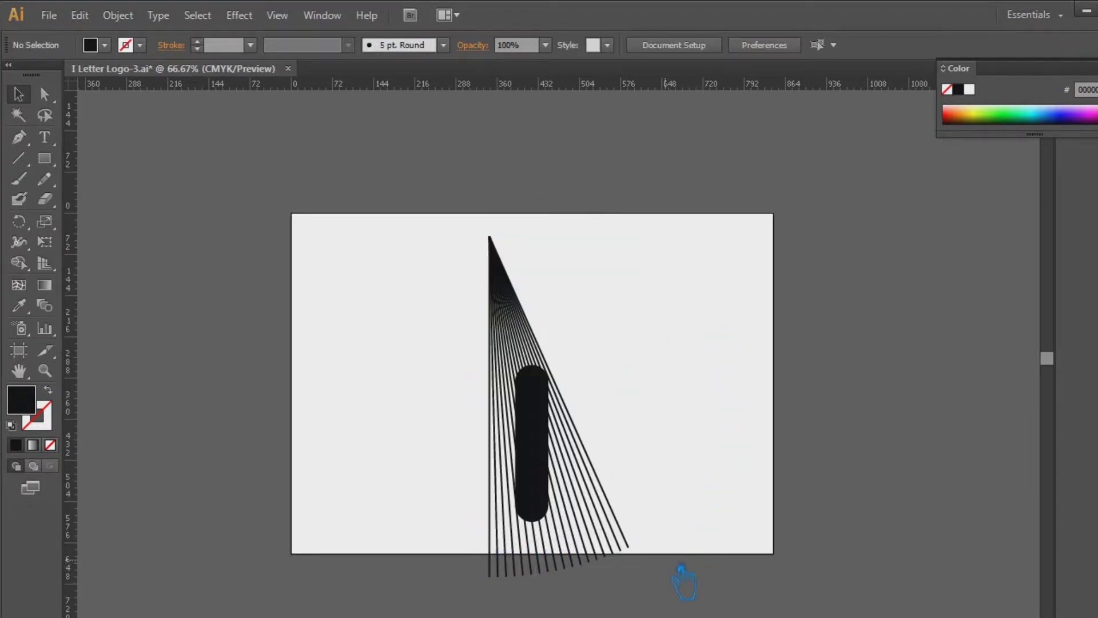
- Nudge the fan of strips slightly to the right over the rounded bar
{"action": "key", "text": "ctrl+="}
{"action": "key", "text": "ctrl+="}
{"action": "left_click_drag", "start_coordinate": [681, 572], "coordinate": [682, 385]}
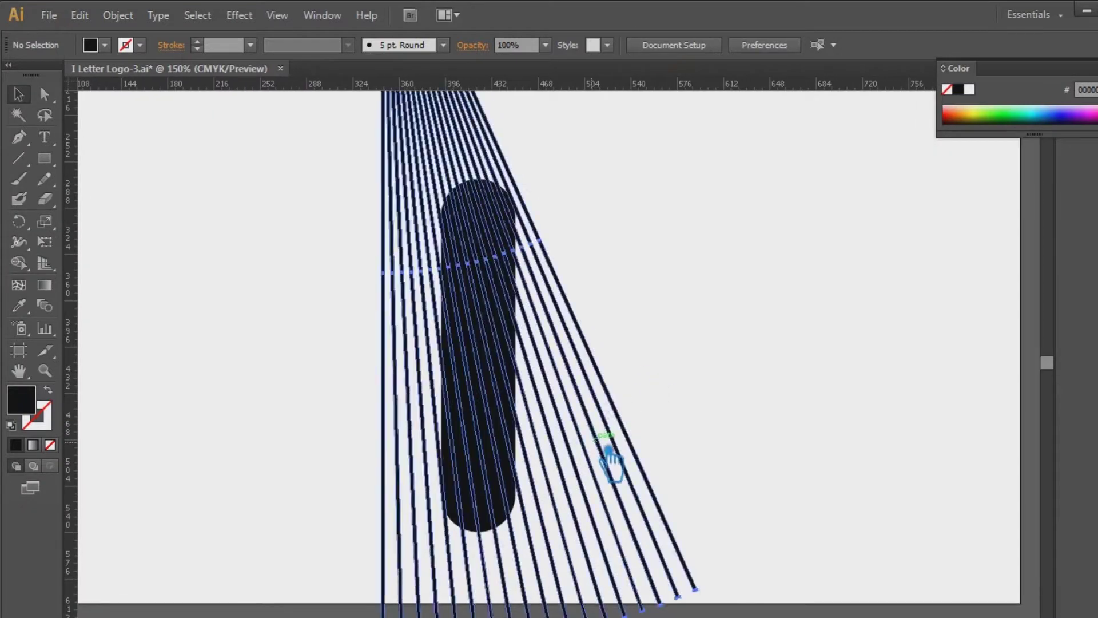
{"action": "left_click_drag", "start_coordinate": [608, 450], "coordinate": [613, 450]}
- Split the fan and the rounded bar with Pathfinder Divide, and ungroup the resulting pieces
{"action": "left_click", "coordinate": [796, 535]}
{"action": "left_click_drag", "start_coordinate": [798, 538], "coordinate": [280, 191]}
{"action": "key", "text": "ctrl+shift+F9"}
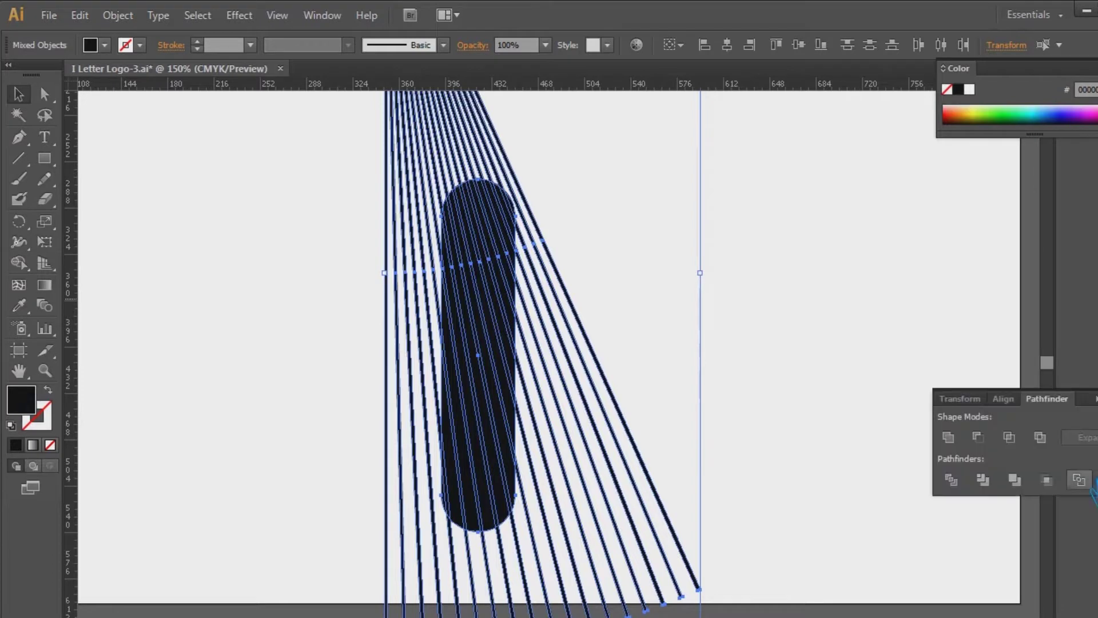
{"action": "left_click", "coordinate": [957, 482]}
{"action": "left_click", "coordinate": [735, 334]}
{"action": "right_click", "coordinate": [588, 343]}
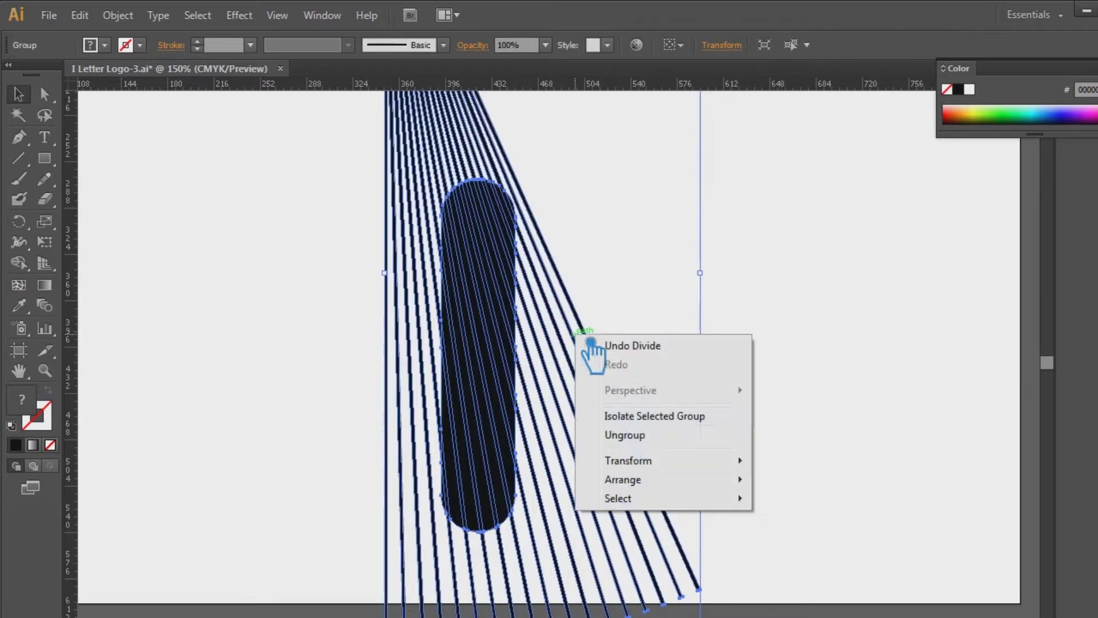
{"action": "left_click", "coordinate": [669, 432]}
{"action": "left_click", "coordinate": [818, 436]}
- Delete all the strip pieces that lie outside the rounded bar, below, beside and above it
{"action": "scroll", "coordinate": [816, 506], "scroll_direction": "down", "scroll_amount": 2}
{"action": "scroll", "coordinate": [818, 520], "scroll_direction": "down", "scroll_amount": 2}
{"action": "left_click_drag", "start_coordinate": [765, 568], "coordinate": [287, 448]}
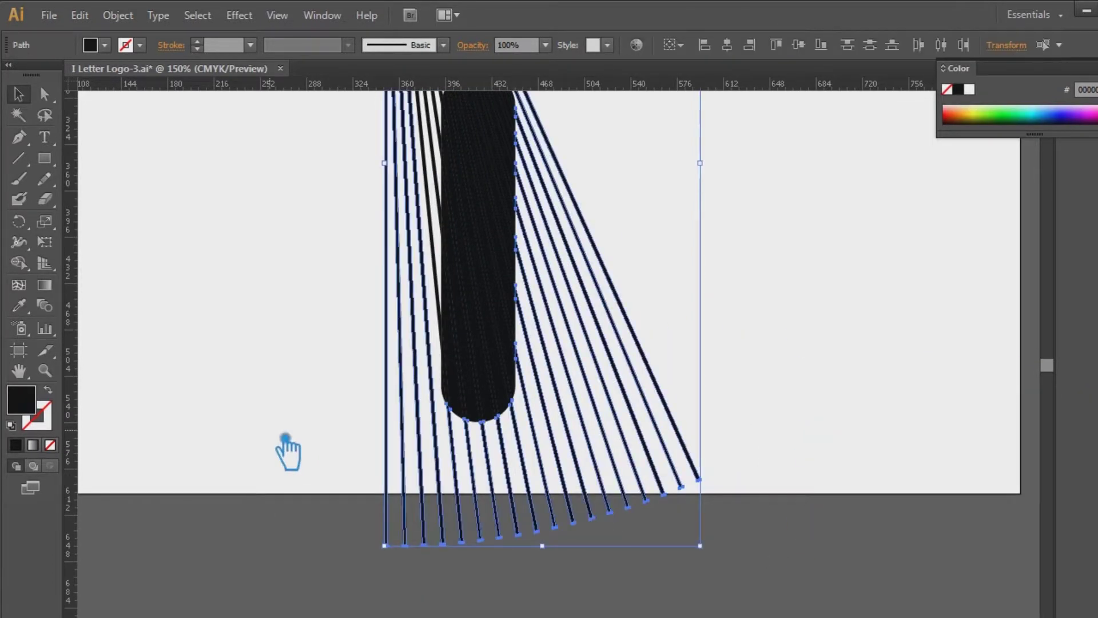
{"action": "key", "text": "Delete"}
{"action": "scroll", "coordinate": [708, 389], "scroll_direction": "up", "scroll_amount": 5}
{"action": "scroll", "coordinate": [708, 389], "scroll_direction": "up", "scroll_amount": 3}
{"action": "left_click_drag", "start_coordinate": [260, 137], "coordinate": [579, 233]}
{"action": "key", "text": "Delete"}
{"action": "scroll", "coordinate": [606, 217], "scroll_direction": "up", "scroll_amount": 5}
{"action": "left_click_drag", "start_coordinate": [597, 357], "coordinate": [334, 191]}
{"action": "key", "text": "Delete"}
- Delete the thin slanted strip pieces in the lower part of the rounded bar to cut open white gaps
{"action": "scroll", "coordinate": [675, 469], "scroll_direction": "down", "scroll_amount": 7}
{"action": "scroll", "coordinate": [635, 288], "scroll_direction": "down", "scroll_amount": 3}
{"action": "key", "text": "ctrl+plus"}
{"action": "key", "text": "ctrl+plus"}
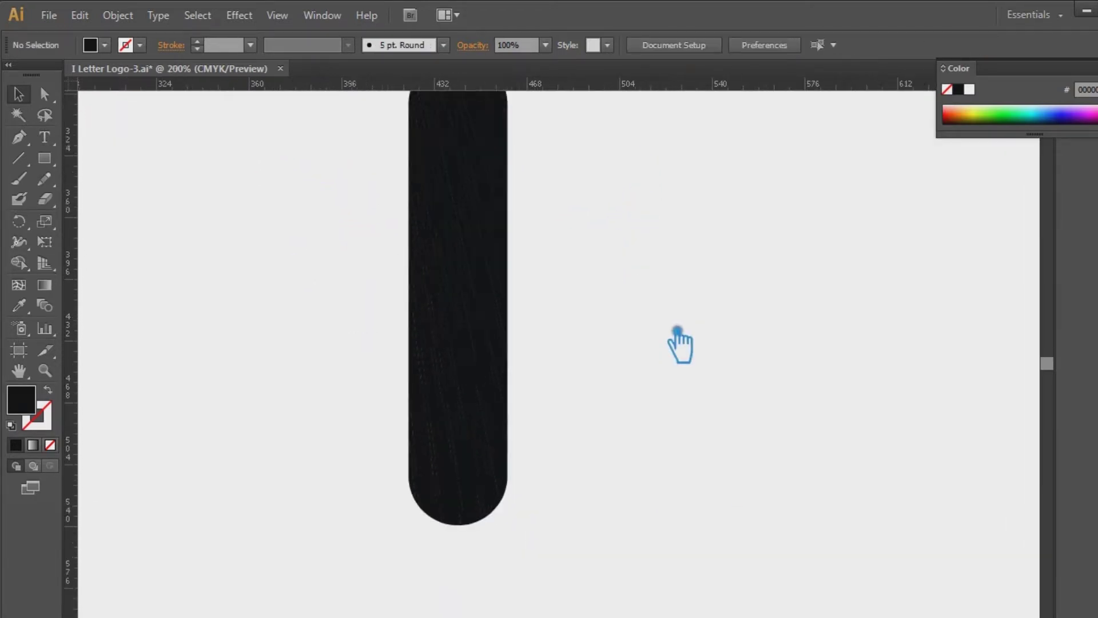
{"action": "left_click", "coordinate": [369, 543]}
{"action": "key", "text": "Delete"}
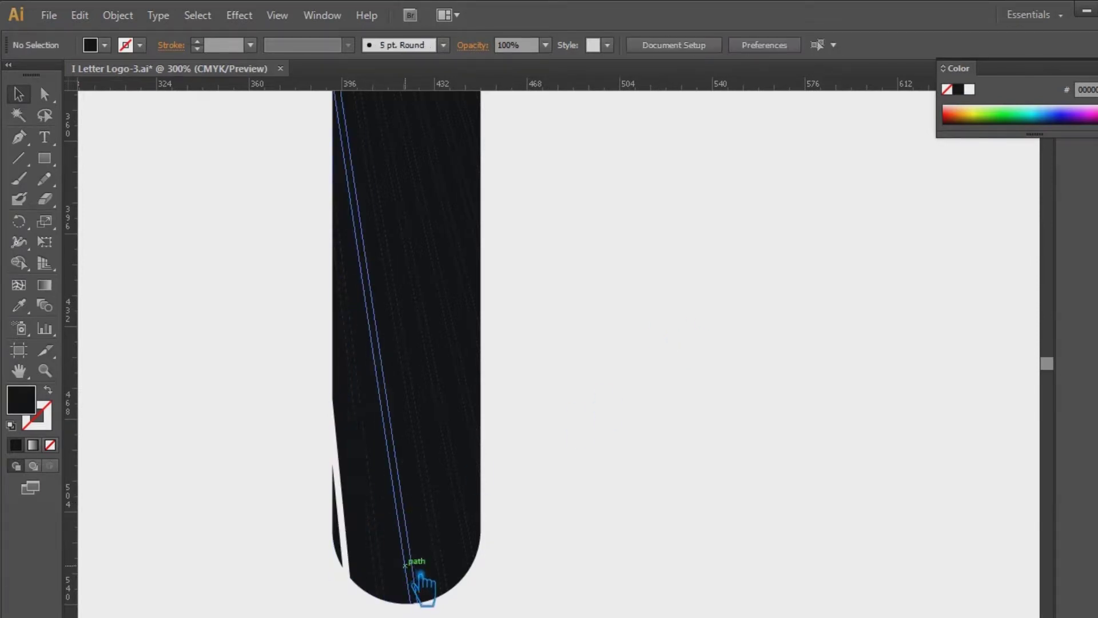
{"action": "left_click", "coordinate": [419, 486]}
{"action": "key", "text": "Delete"}
{"action": "left_click", "coordinate": [434, 436]}
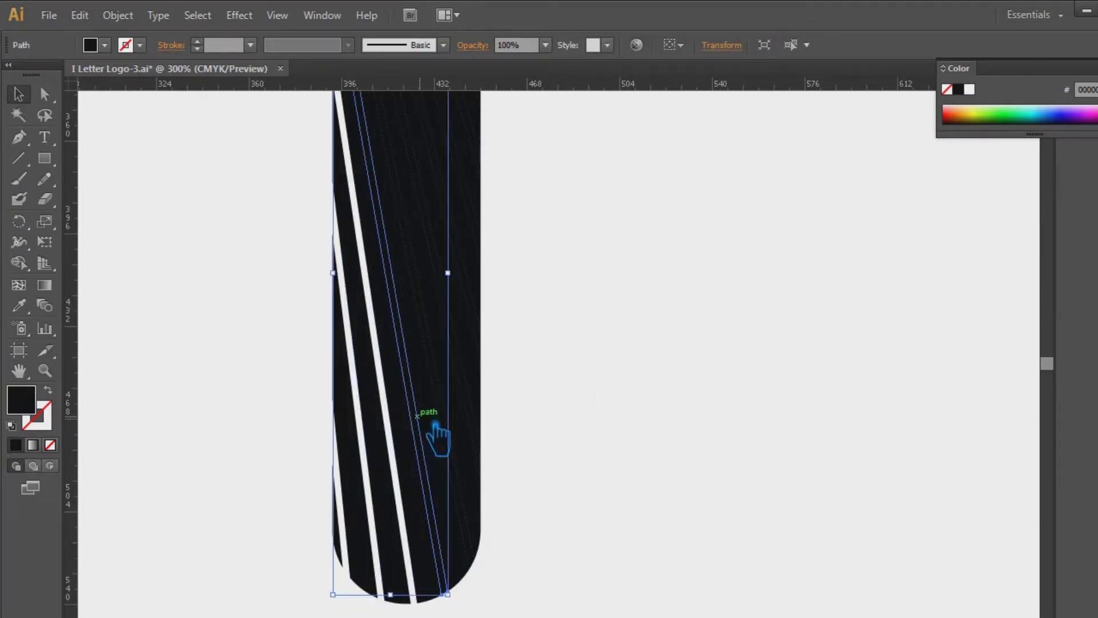
{"action": "key", "text": "Delete"}
{"action": "left_click", "coordinate": [462, 435]}
{"action": "key", "text": "Delete"}
{"action": "left_click", "coordinate": [476, 375]}
{"action": "key", "text": "Delete"}
- Delete the remaining thin strip pieces in the upper part of the bar up to its rounded top
{"action": "left_click_drag", "start_coordinate": [650, 270], "coordinate": [611, 408]}
{"action": "left_click", "coordinate": [380, 423]}
{"action": "key", "text": "Delete"}
{"action": "left_click", "coordinate": [411, 405]}
{"action": "key", "text": "Delete"}
{"action": "left_click", "coordinate": [414, 318]}
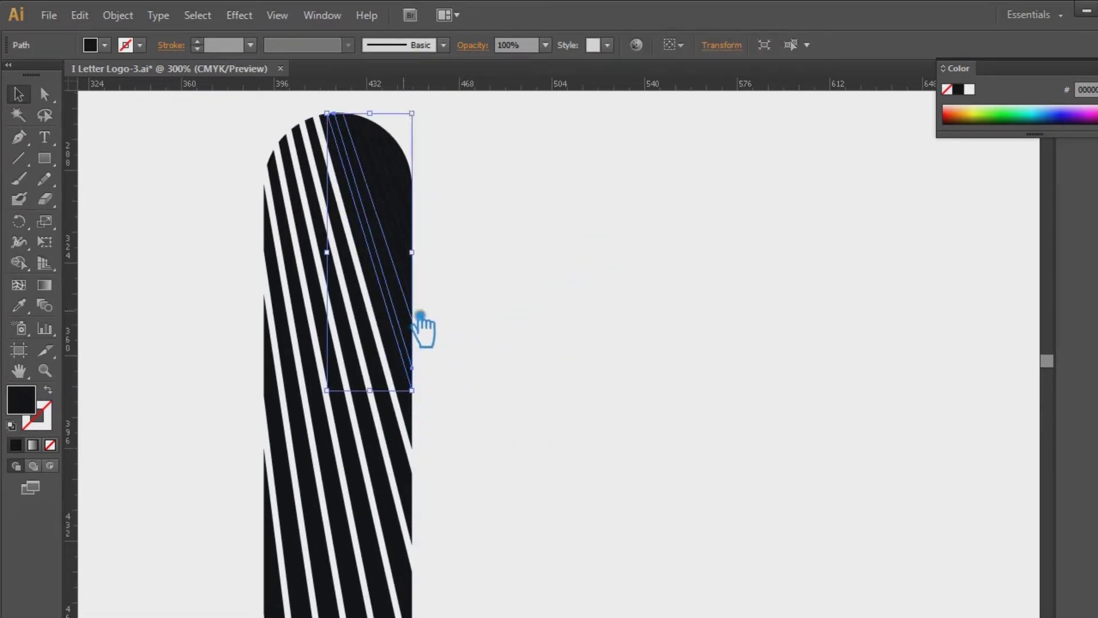
{"action": "key", "text": "Delete"}
{"action": "left_click", "coordinate": [421, 266]}
{"action": "key", "text": "Delete"}
{"action": "left_click", "coordinate": [425, 236]}
{"action": "key", "text": "Delete"}
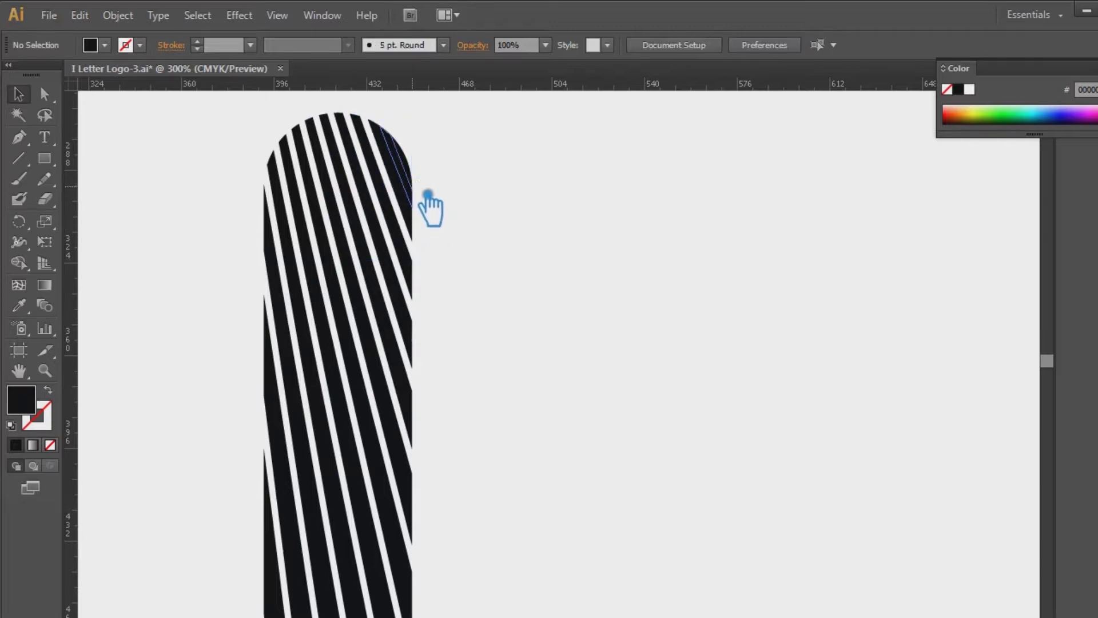
- Group all the remaining slices of the striped bar and deselect them
{"action": "key", "text": "ctrl+minus"}
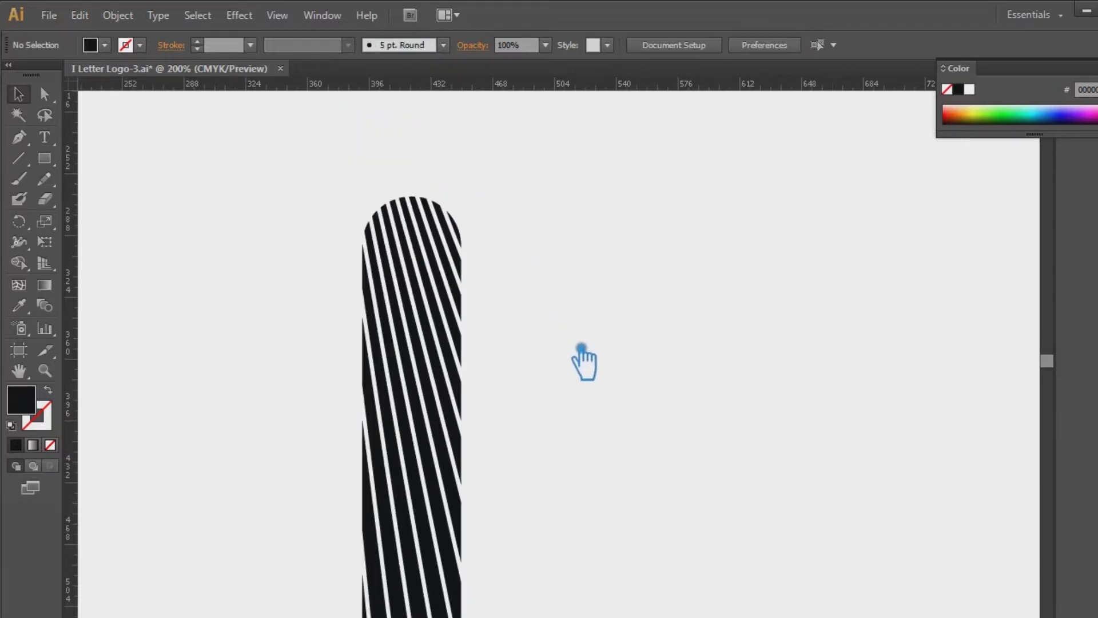
{"action": "key", "text": "ctrl+minus"}
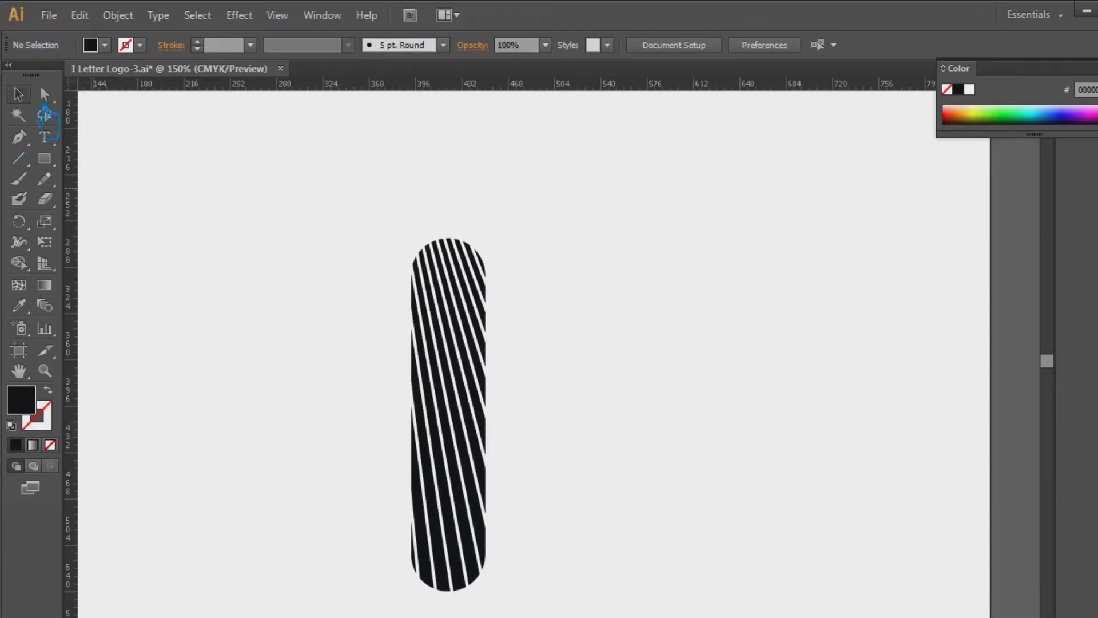
{"action": "left_click_drag", "start_coordinate": [559, 600], "coordinate": [340, 201]}
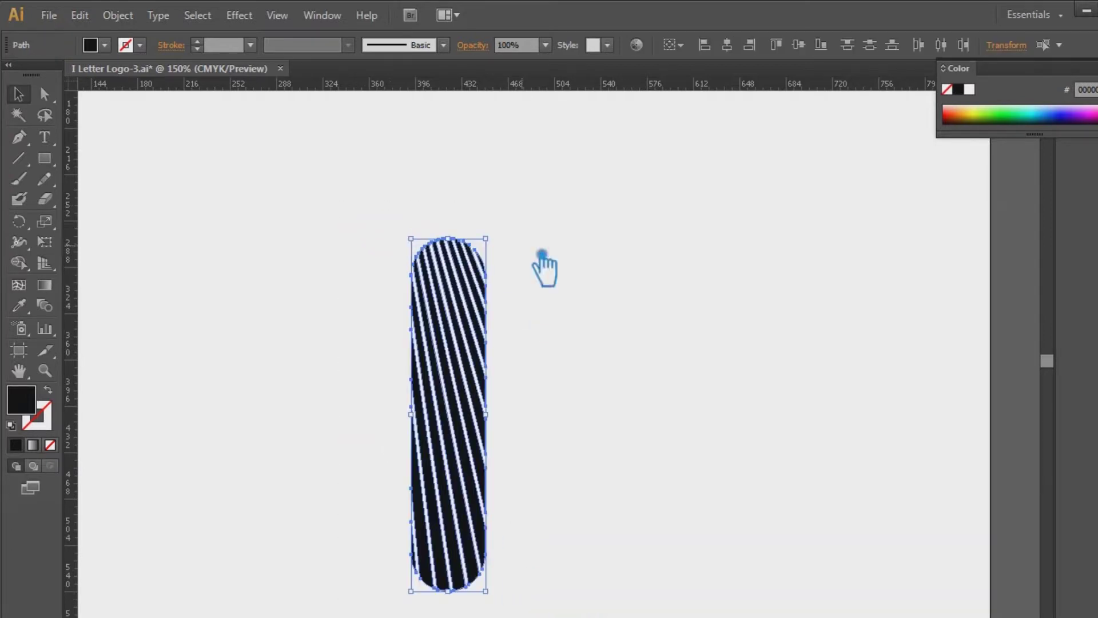
{"action": "left_click", "coordinate": [658, 335]}
{"action": "left_click_drag", "start_coordinate": [620, 443], "coordinate": [677, 382]}
{"action": "scroll", "coordinate": [490, 529], "scroll_direction": "up", "scroll_amount": 2}
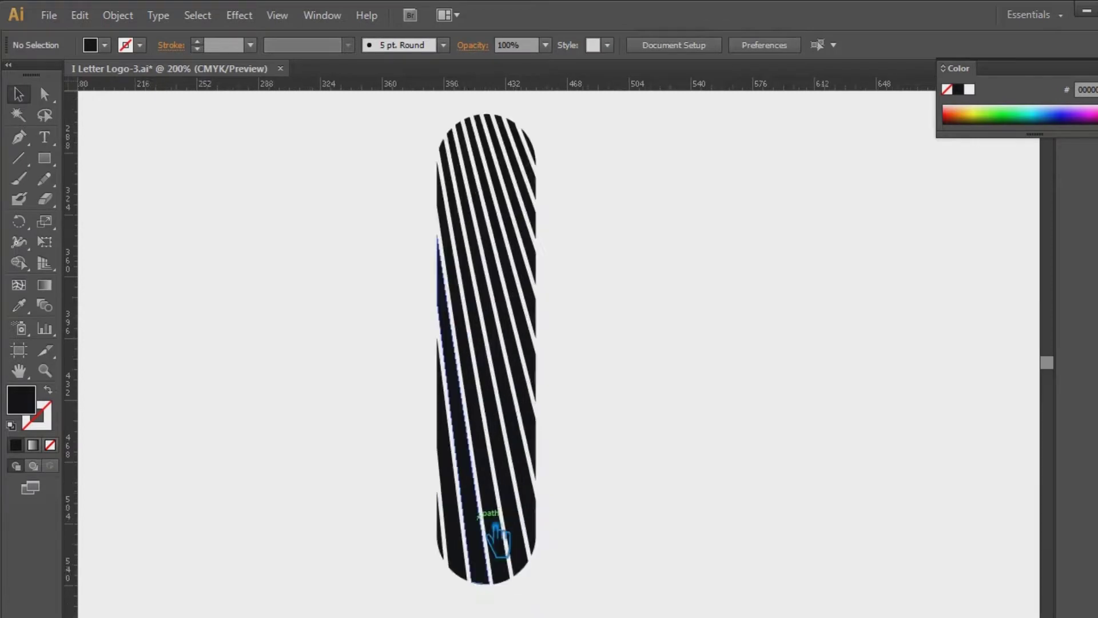
{"action": "left_click_drag", "start_coordinate": [735, 576], "coordinate": [677, 395]}
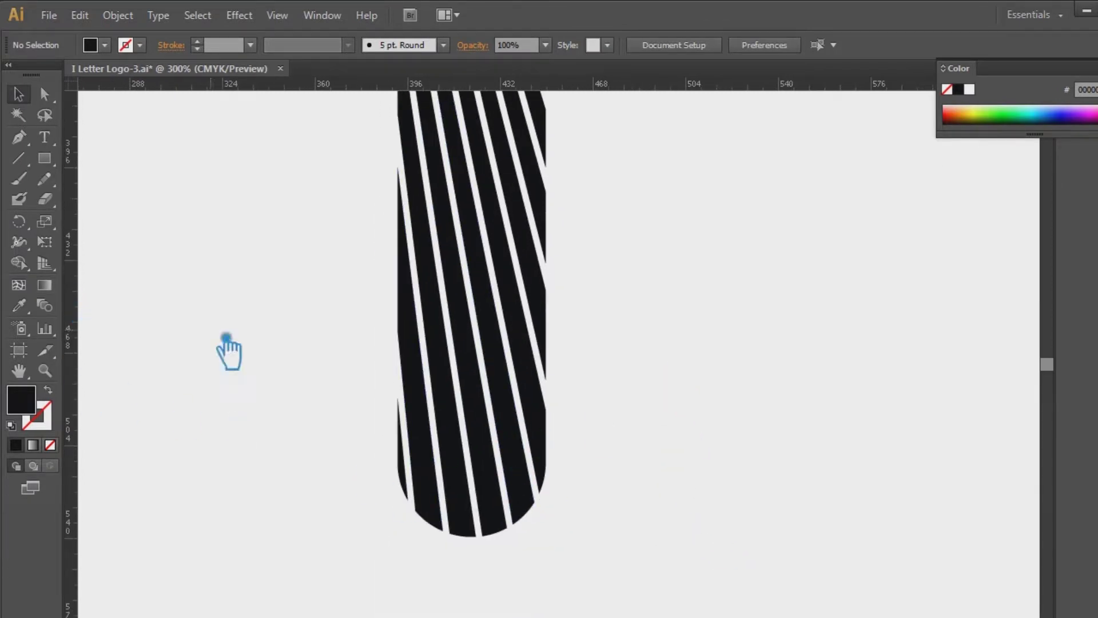
- Try a white-to-black gradient running along the long slice at the bar's lower-left edge
{"action": "left_click", "coordinate": [440, 465]}
{"action": "key", "text": "g"}
{"action": "left_click", "coordinate": [425, 382]}
{"action": "left_click_drag", "start_coordinate": [453, 545], "coordinate": [410, 198]}
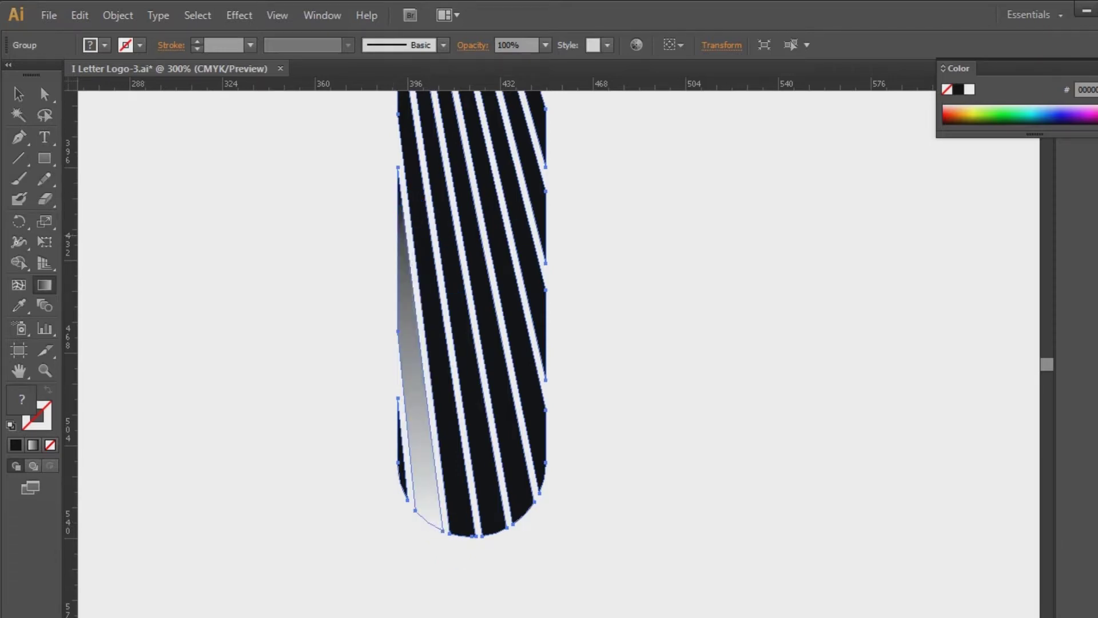
- Open the gradient settings, fill the whole striped group with the linear white-to-black gradient, and check the fill along the bar
{"action": "key", "text": "ctrl+F9"}
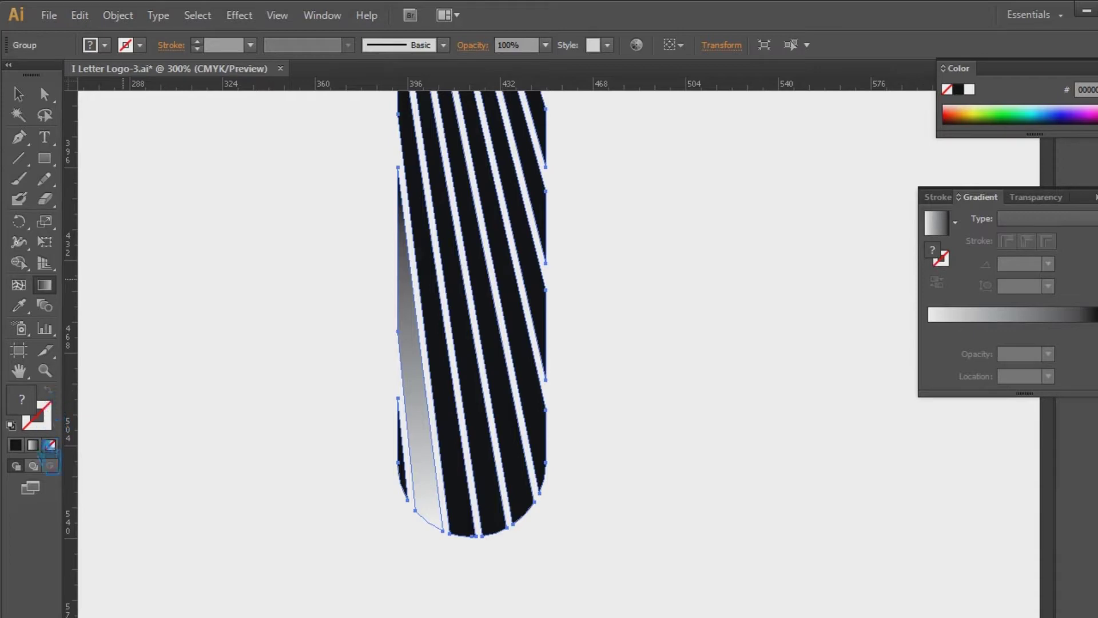
{"action": "left_click", "coordinate": [33, 445]}
{"action": "scroll", "coordinate": [861, 315], "scroll_direction": "up", "scroll_amount": 3}
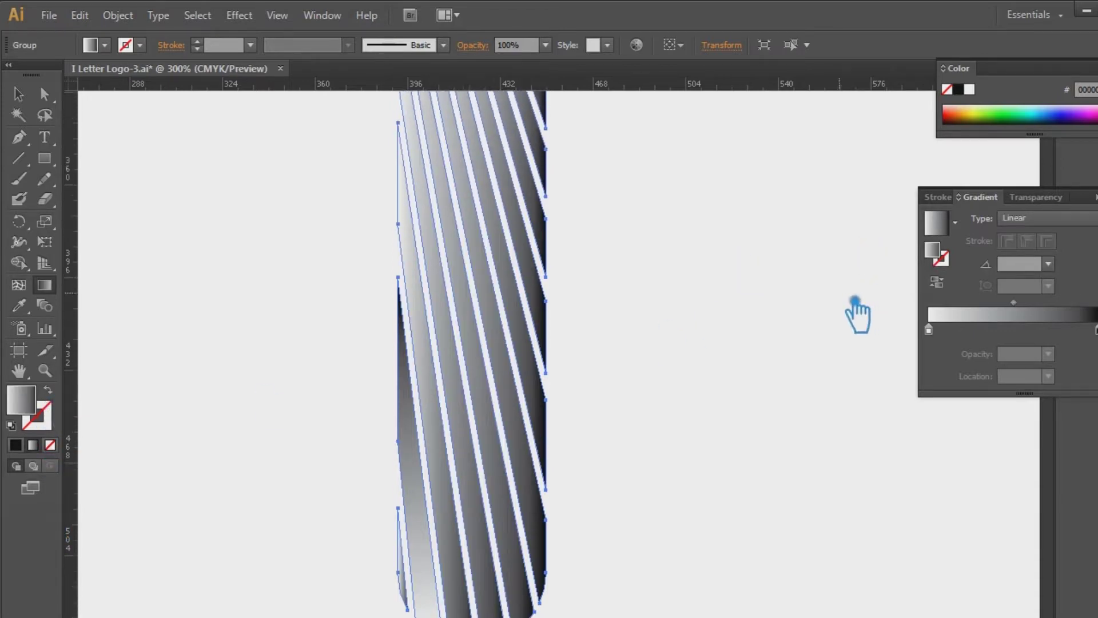
{"action": "scroll", "coordinate": [857, 315], "scroll_direction": "down", "scroll_amount": 2}
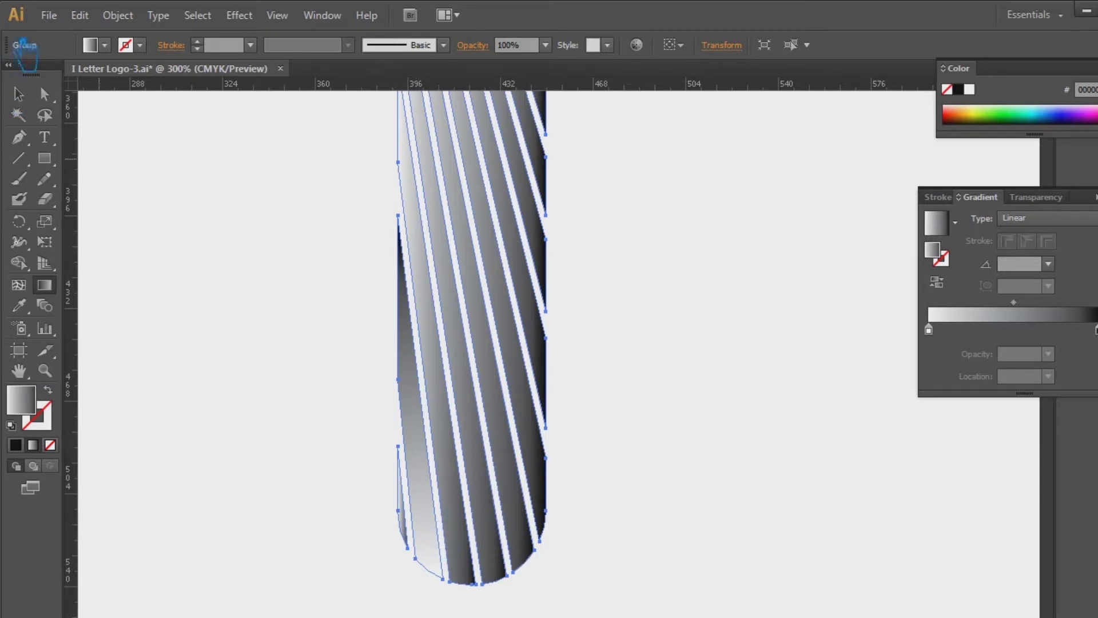
{"action": "left_click", "coordinate": [19, 94]}
{"action": "left_click", "coordinate": [726, 507]}
{"action": "left_click_drag", "start_coordinate": [658, 566], "coordinate": [346, 297]}
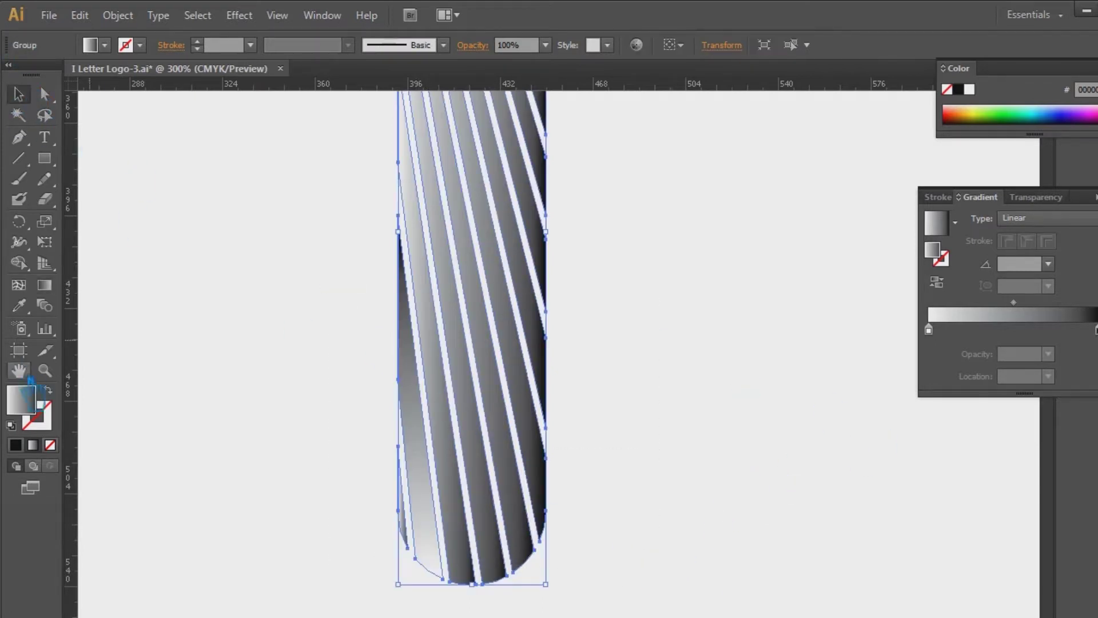
{"action": "scroll", "coordinate": [699, 395], "scroll_direction": "up", "scroll_amount": 7}
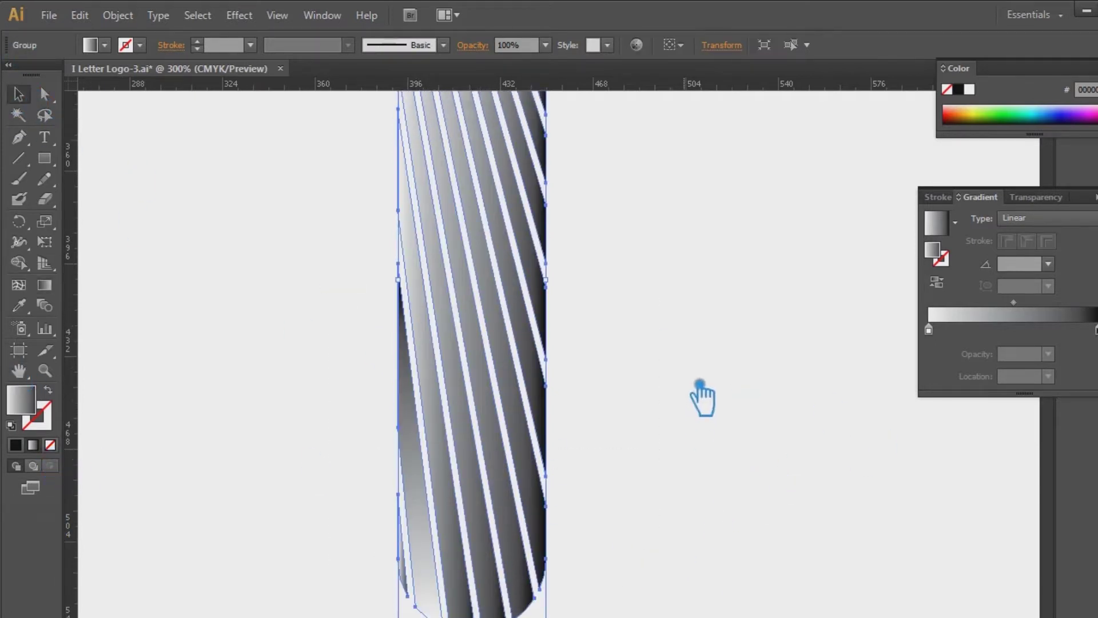
{"action": "scroll", "coordinate": [699, 395], "scroll_direction": "down", "scroll_amount": 9}
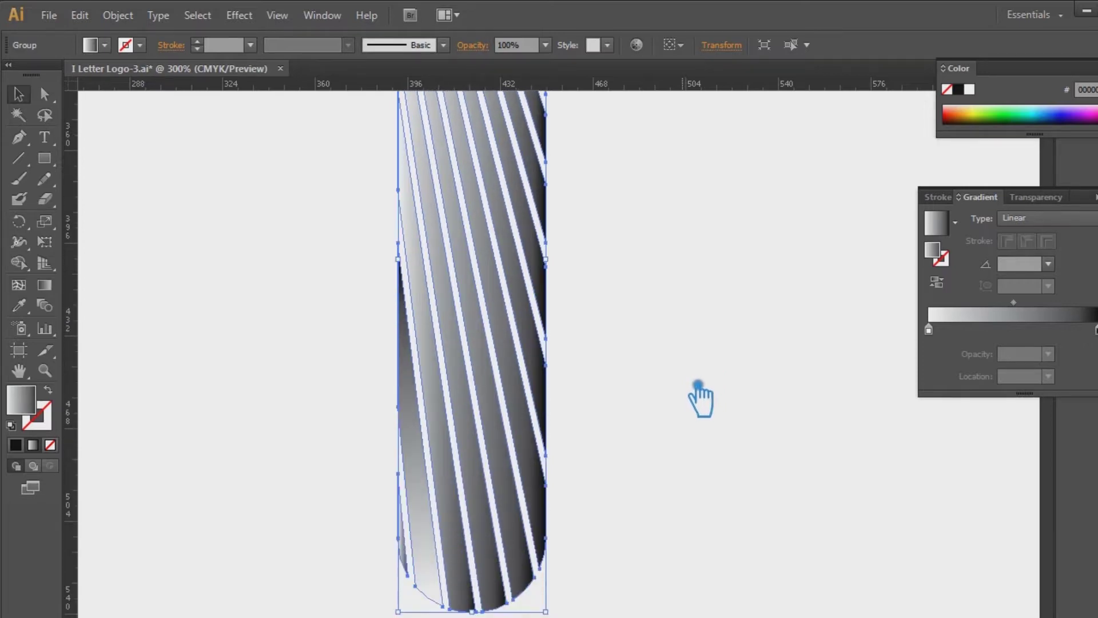
- Undo the gradient fills on the striped group back to solid black
{"action": "left_click", "coordinate": [685, 411]}
{"action": "left_click", "coordinate": [429, 399]}
{"action": "right_click", "coordinate": [422, 393]}
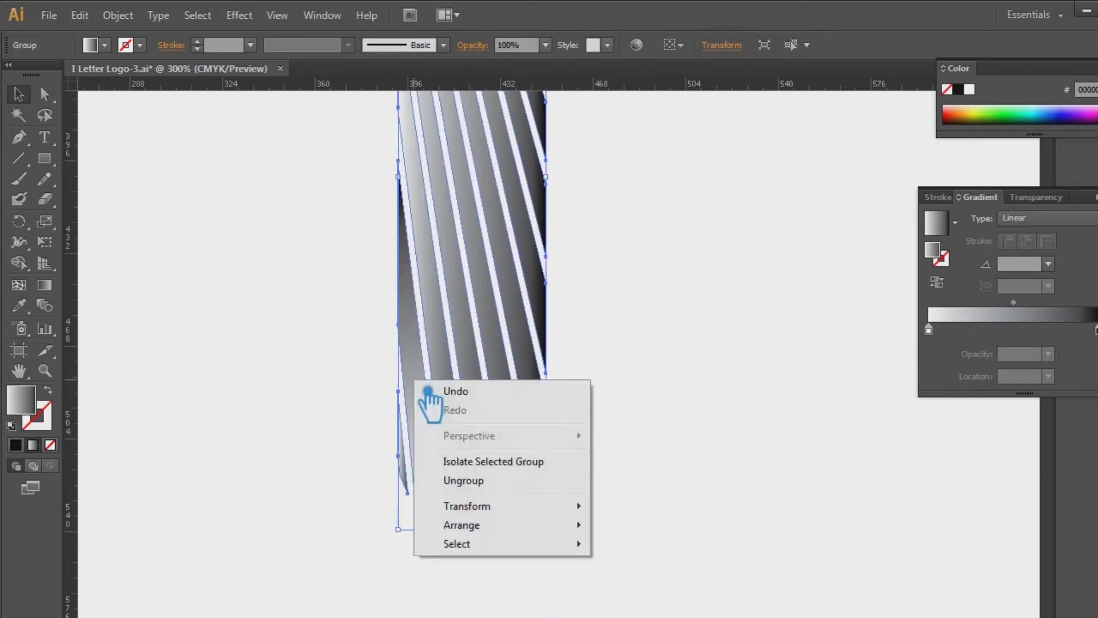
{"action": "left_click", "coordinate": [454, 388]}
{"action": "key", "text": "ctrl+z"}
{"action": "key", "text": "ctrl+z"}
{"action": "key", "text": "ctrl+z"}
{"action": "key", "text": "ctrl+z"}
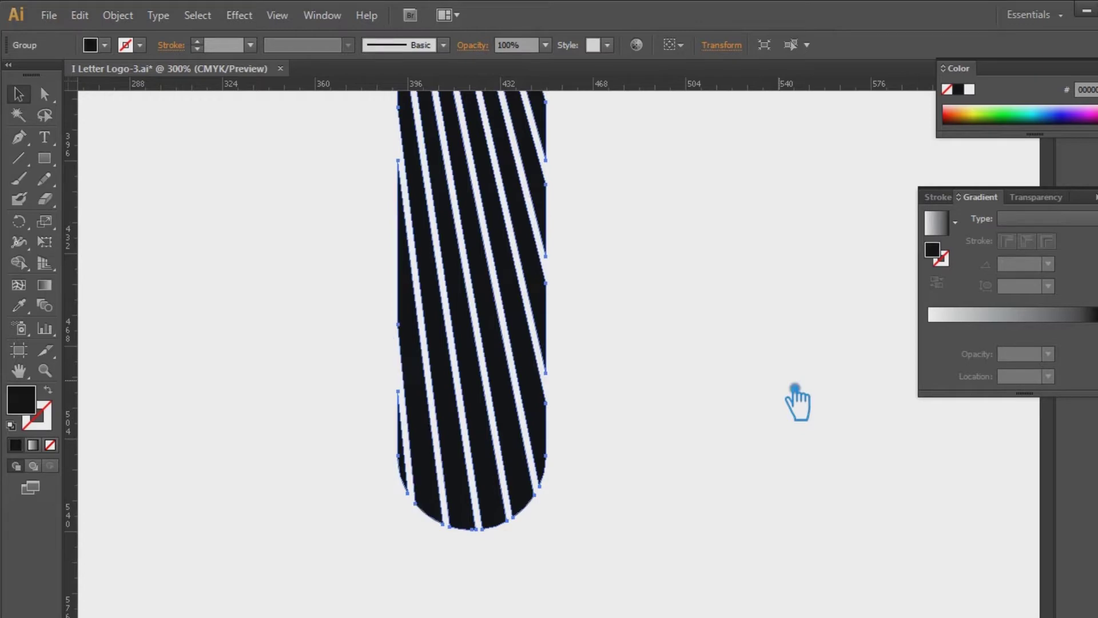
- Fill the striped group with the linear white-to-black gradient and shift its midpoint towards the white end
{"action": "left_click", "coordinate": [32, 445]}
{"action": "left_click", "coordinate": [663, 330]}
{"action": "left_click", "coordinate": [497, 328]}
{"action": "left_click_drag", "start_coordinate": [1027, 311], "coordinate": [992, 310]}
- Change the gradient's black end stop to a dark teal
{"action": "double_click", "coordinate": [1096, 330]}
{"action": "double_click", "coordinate": [935, 251]}
{"action": "left_click", "coordinate": [867, 319]}
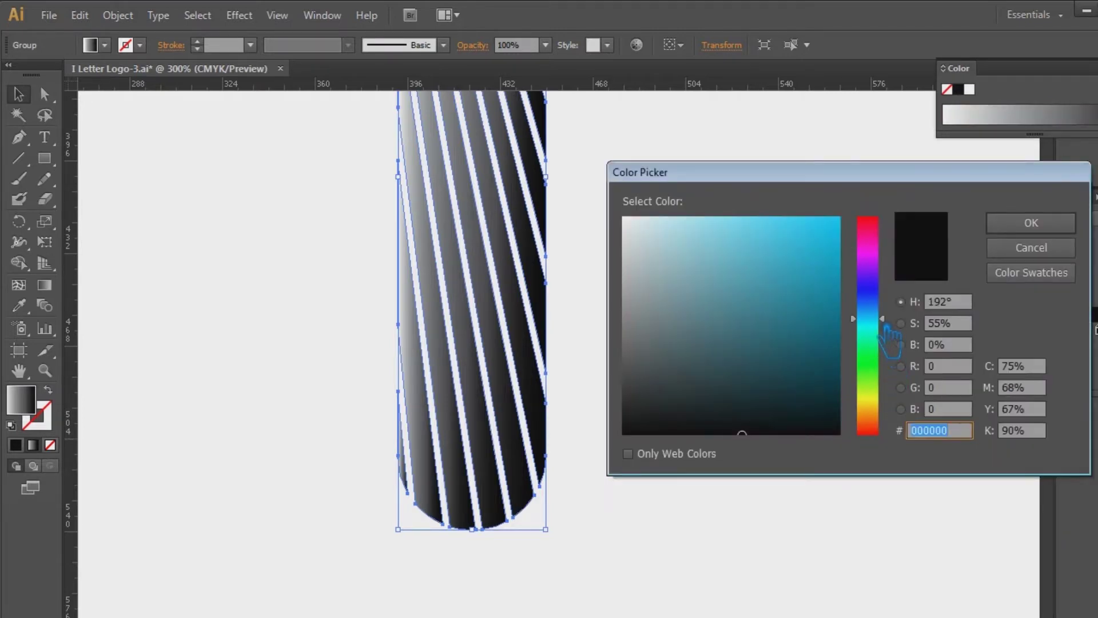
{"action": "left_click", "coordinate": [834, 363]}
{"action": "left_click", "coordinate": [838, 370]}
{"action": "left_click", "coordinate": [1031, 223]}
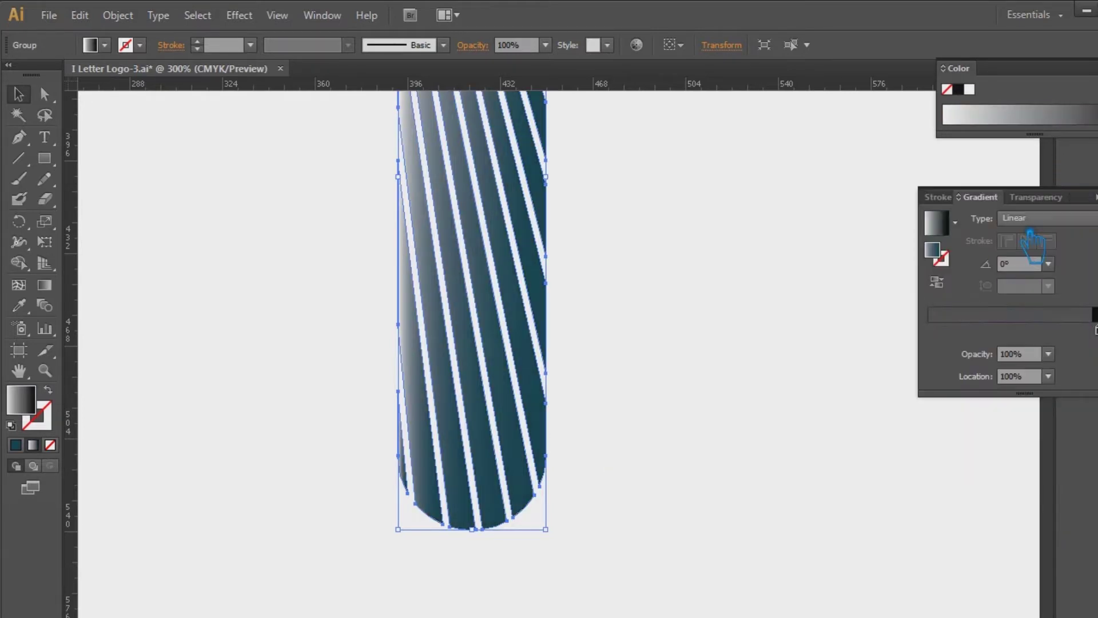
- Change the gradient's white start stop to a pale cyan
{"action": "scroll", "coordinate": [742, 299], "scroll_direction": "up", "scroll_amount": 5}
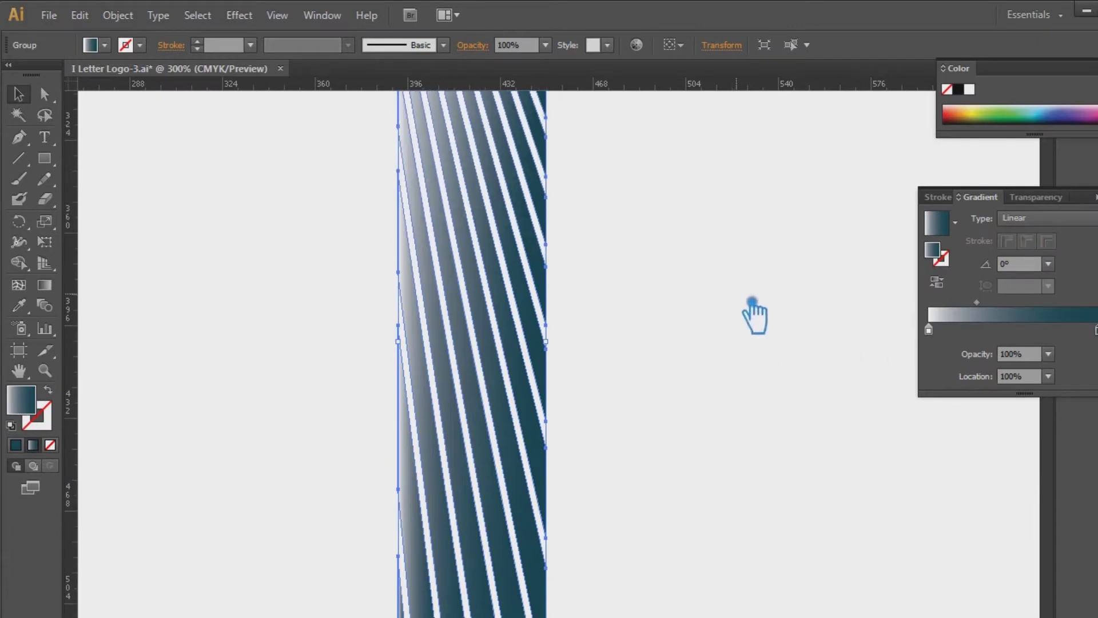
{"action": "left_click", "coordinate": [930, 330]}
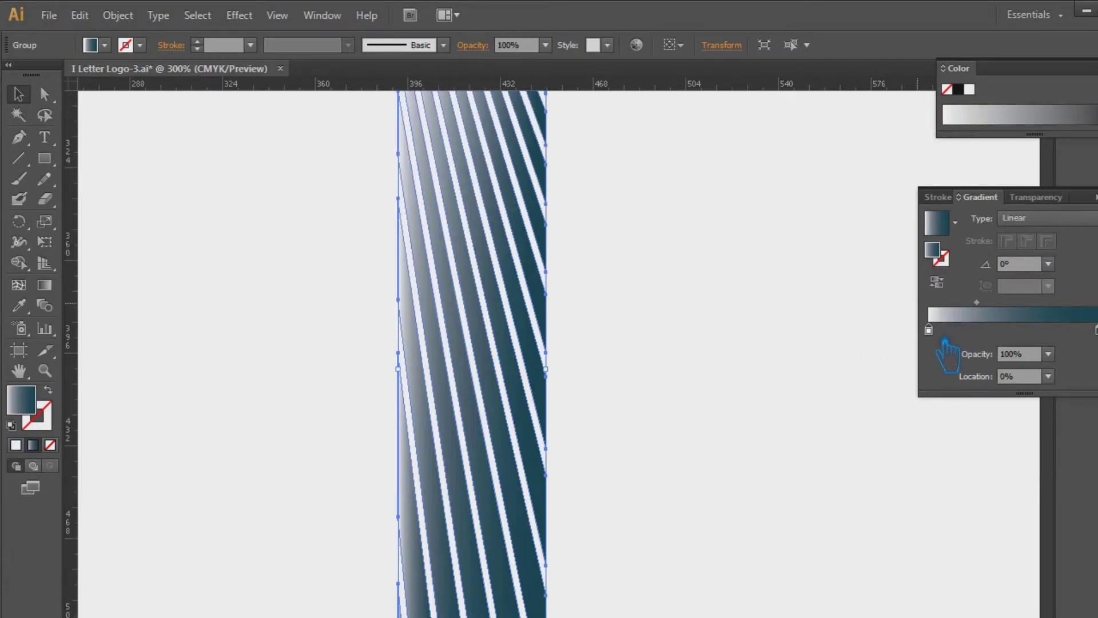
{"action": "double_click", "coordinate": [940, 337]}
{"action": "left_click", "coordinate": [1086, 385]}
{"action": "left_click", "coordinate": [1047, 392]}
{"action": "left_click", "coordinate": [950, 257]}
{"action": "double_click", "coordinate": [945, 255]}
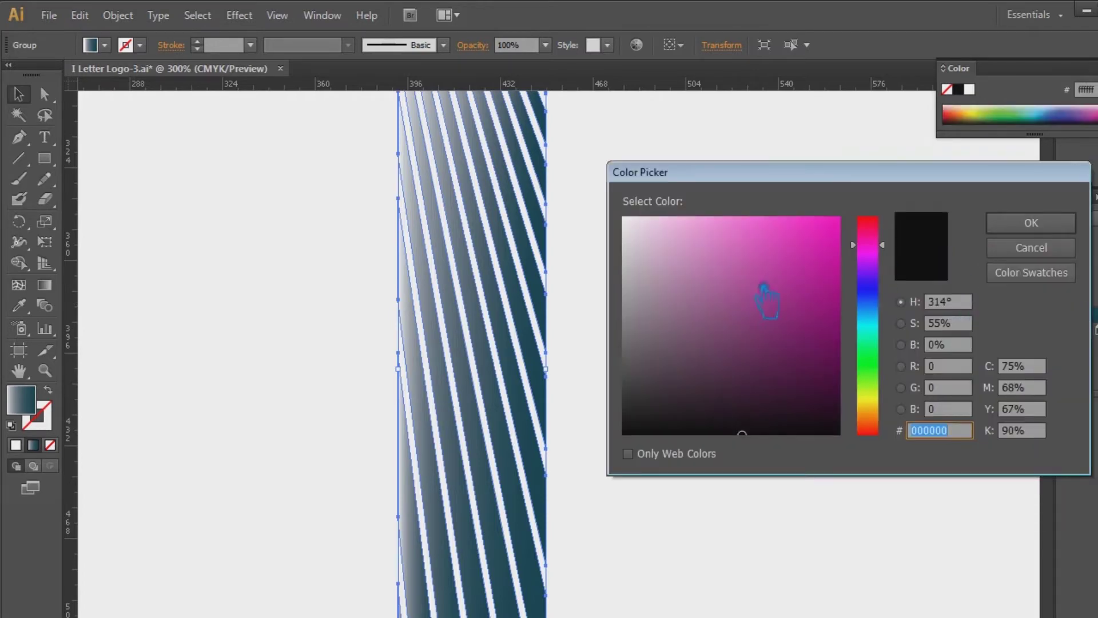
{"action": "left_click_drag", "start_coordinate": [858, 369], "coordinate": [858, 322]}
{"action": "left_click", "coordinate": [672, 216]}
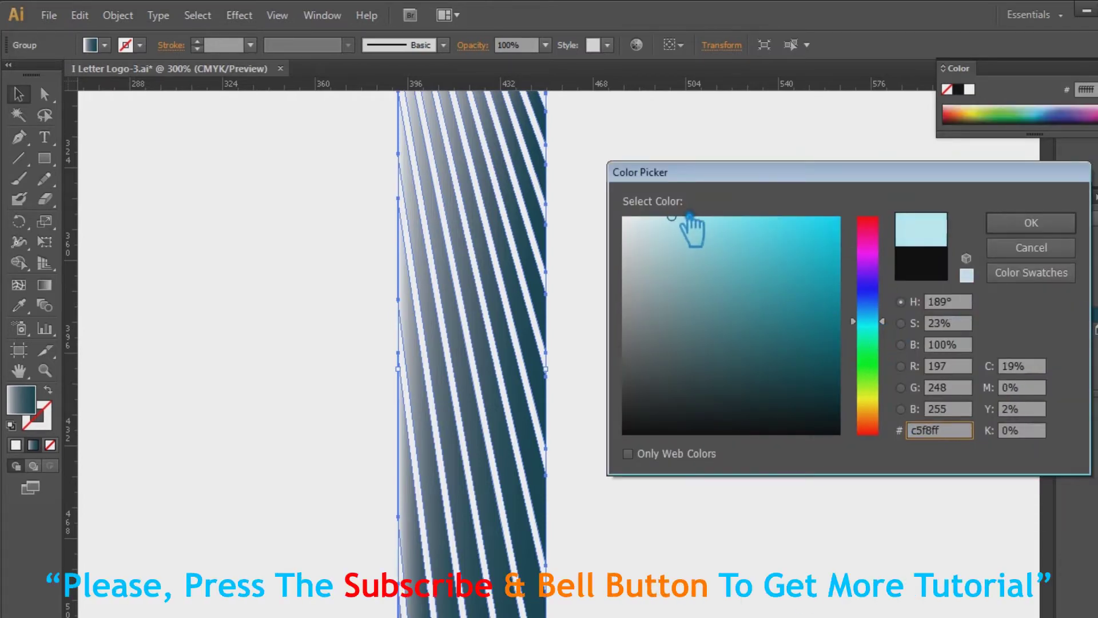
{"action": "left_click", "coordinate": [1024, 223]}
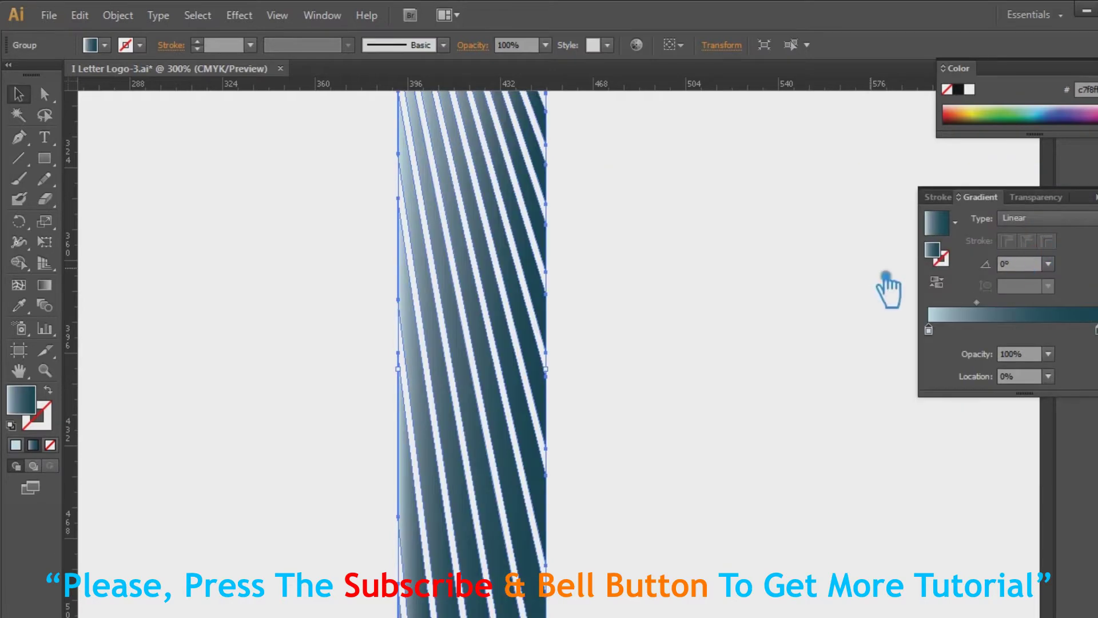
- Move the gradient's dark teal stop inward to widen the dark area, close the gradient settings and deselect the bar
{"action": "left_click_drag", "start_coordinate": [992, 311], "coordinate": [1015, 314]}
{"action": "left_click_drag", "start_coordinate": [1096, 330], "coordinate": [1046, 332]}
{"action": "left_click", "coordinate": [44, 138]}
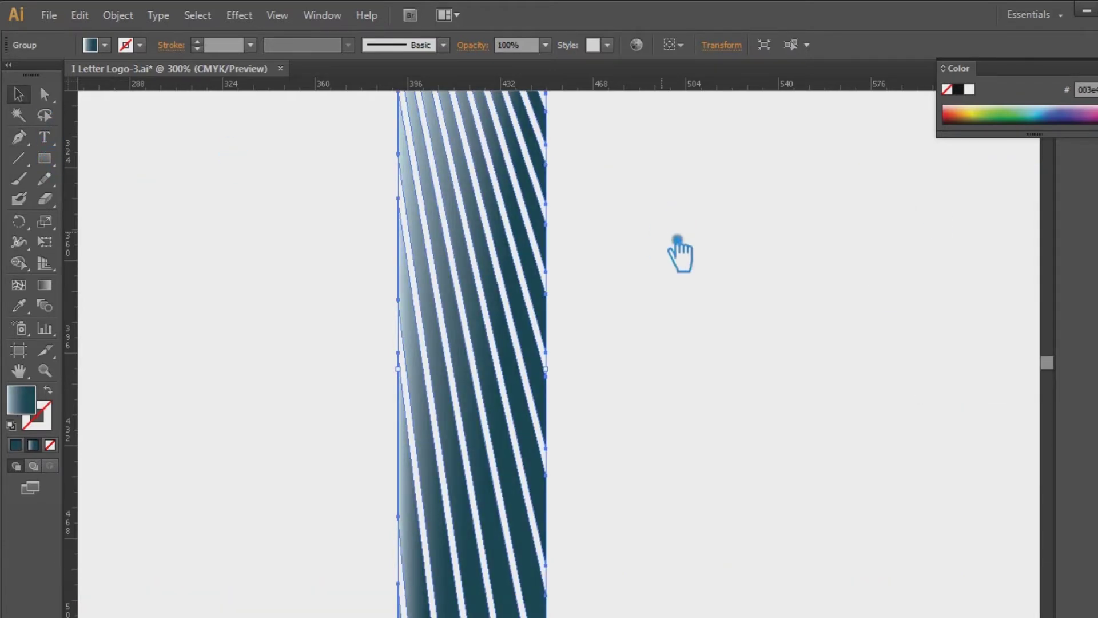
{"action": "left_click", "coordinate": [678, 251]}
- Rotate the striped bar 180° so its dark teal side faces the upper left, and deselect it
{"action": "key", "text": "ctrl+minus"}
{"action": "key", "text": "ctrl+minus"}
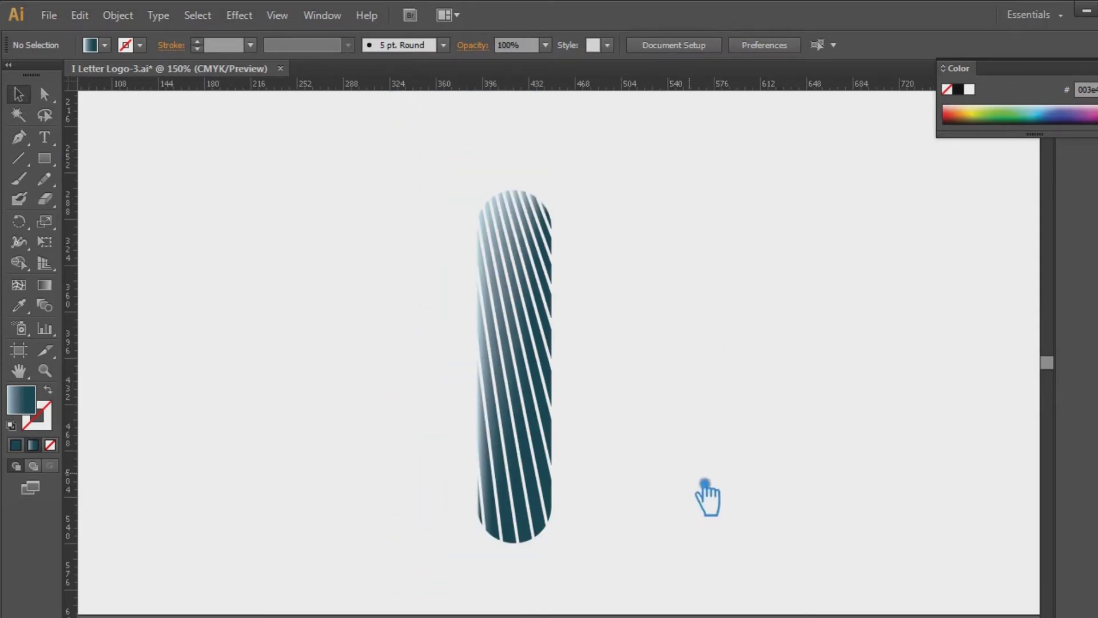
{"action": "left_click_drag", "start_coordinate": [659, 558], "coordinate": [381, 187]}
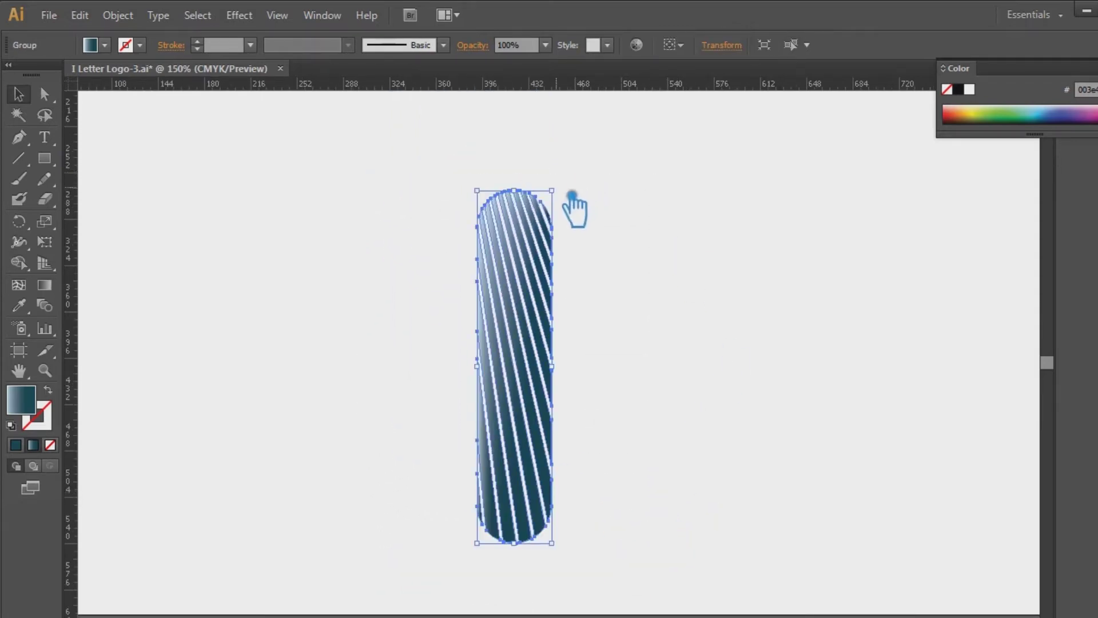
{"action": "left_click_drag", "start_coordinate": [574, 193], "coordinate": [515, 473]}
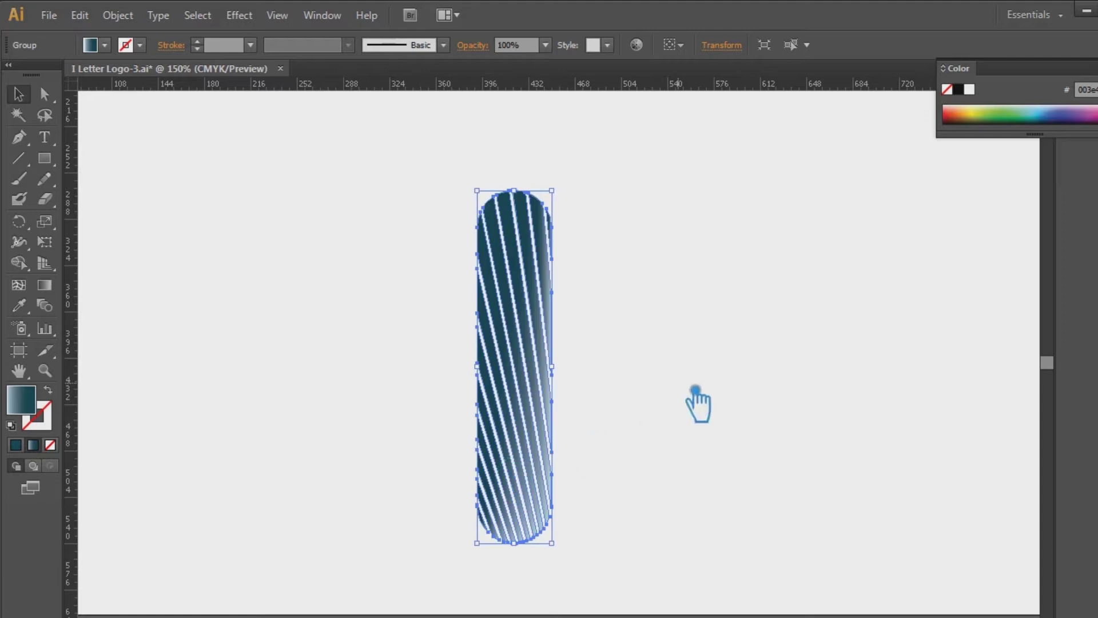
{"action": "left_click", "coordinate": [699, 366]}
- Draw a small gradient-filled circle with the Ellipse tool at the top of the striped bar
{"action": "mouse_move", "coordinate": [718, 250]}
{"action": "left_mouse_down"}
{"action": "mouse_move", "coordinate": [706, 277]}
{"action": "mouse_move", "coordinate": [707, 266]}
{"action": "left_mouse_up"}
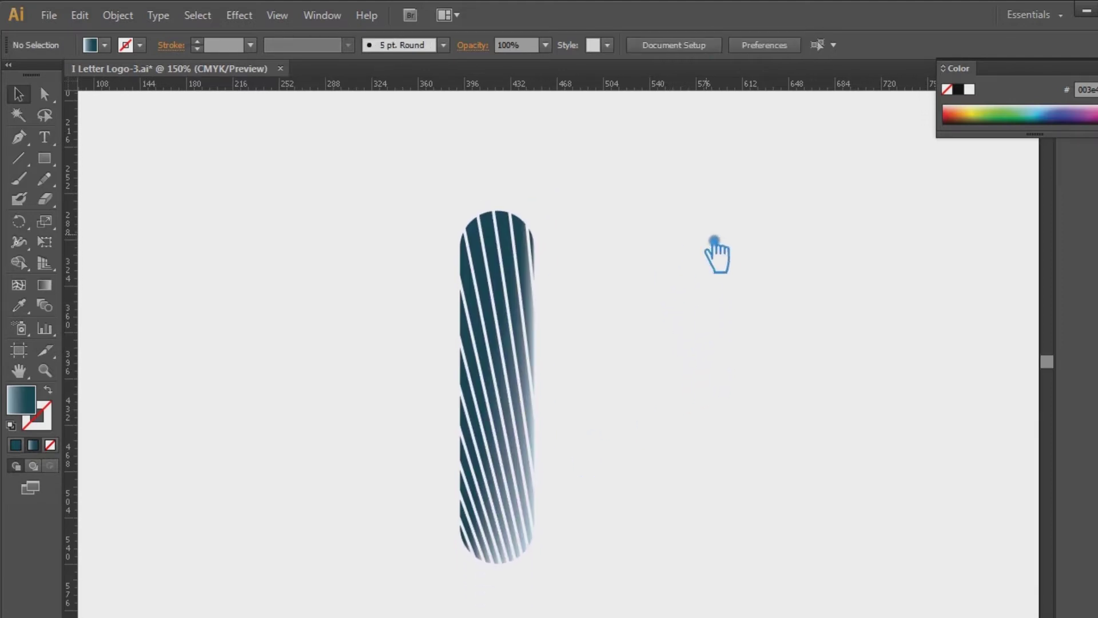
{"action": "left_click_drag", "start_coordinate": [45, 158], "coordinate": [118, 198]}
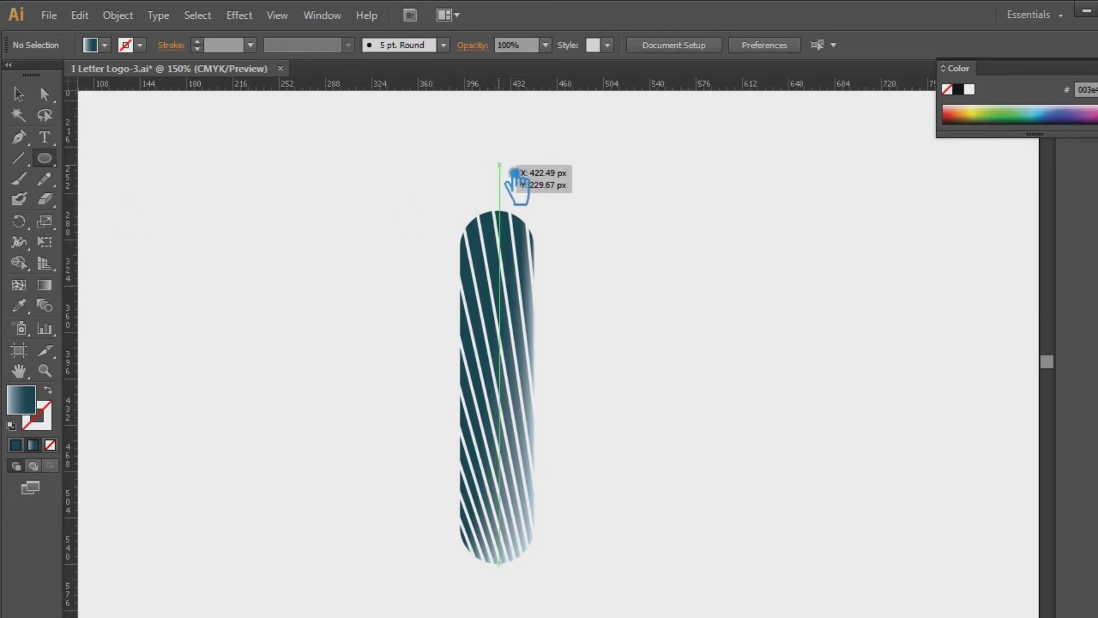
{"action": "left_click_drag", "start_coordinate": [513, 173], "coordinate": [572, 228]}
{"action": "key", "text": "v"}
- Align the circle and the striped bar on their horizontal centers, and select only the circle
{"action": "left_click_drag", "start_coordinate": [652, 307], "coordinate": [389, 160]}
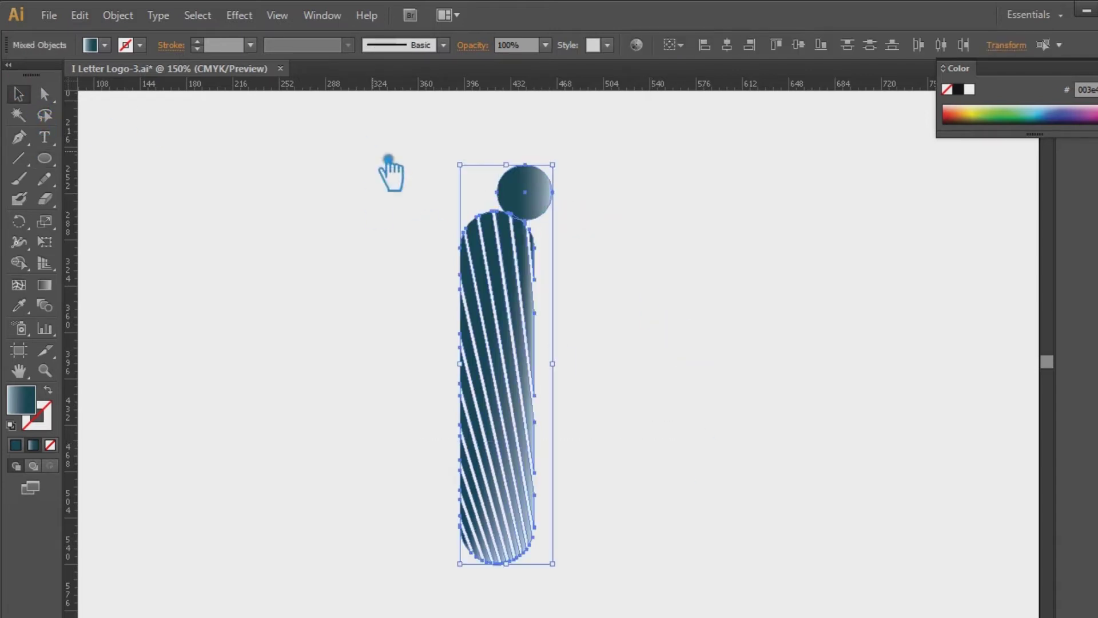
{"action": "left_click", "coordinate": [727, 45]}
{"action": "left_click", "coordinate": [535, 173]}
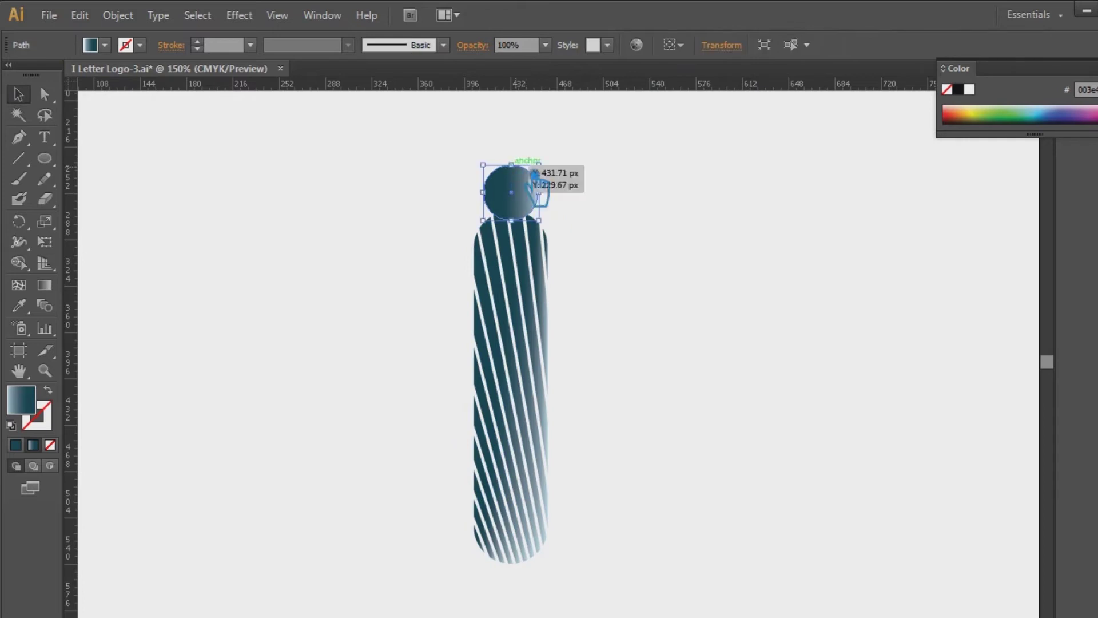
- Nudge the circle upward until it sits clear of the striped bar with a small gap between them
{"action": "key", "text": "Up"}
{"action": "key", "text": "Up"}
{"action": "key", "text": "Up"}
{"action": "key", "text": "Up"}
{"action": "key", "text": "Up"}
{"action": "key", "text": "Up"}
{"action": "key", "text": "Up"}
{"action": "key", "text": "Up"}
{"action": "key", "text": "Up"}
{"action": "key", "text": "Up"}
{"action": "key", "text": "Up"}
{"action": "key", "text": "Up"}
{"action": "key", "text": "Up"}
{"action": "key", "text": "Up"}
{"action": "key", "text": "Up"}
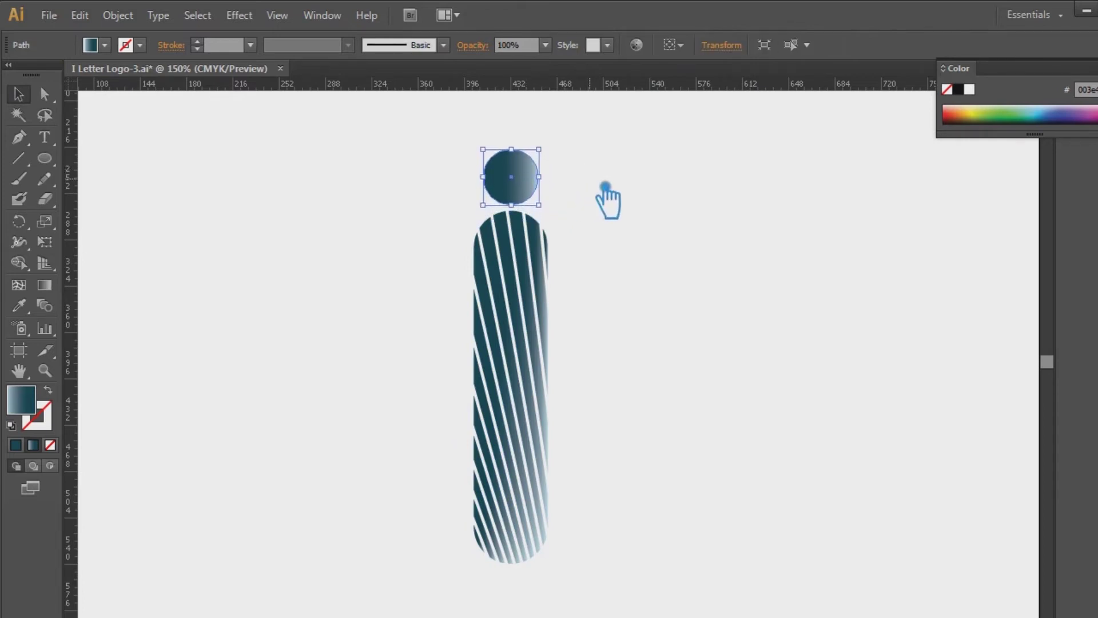
{"action": "key", "text": "Up"}
{"action": "key", "text": "Up"}
{"action": "key", "text": "Up"}
{"action": "key", "text": "Up"}
{"action": "key", "text": "Up"}
{"action": "key", "text": "Up"}
{"action": "key", "text": "Up"}
{"action": "key", "text": "Up"}
{"action": "key", "text": "Up"}
{"action": "key", "text": "Up"}
{"action": "key", "text": "Up"}
{"action": "key", "text": "Up"}
{"action": "key", "text": "Up"}
{"action": "key", "text": "Up"}
{"action": "key", "text": "Up"}
{"action": "key", "text": "Up"}
{"action": "key", "text": "Up"}
{"action": "key", "text": "Up"}
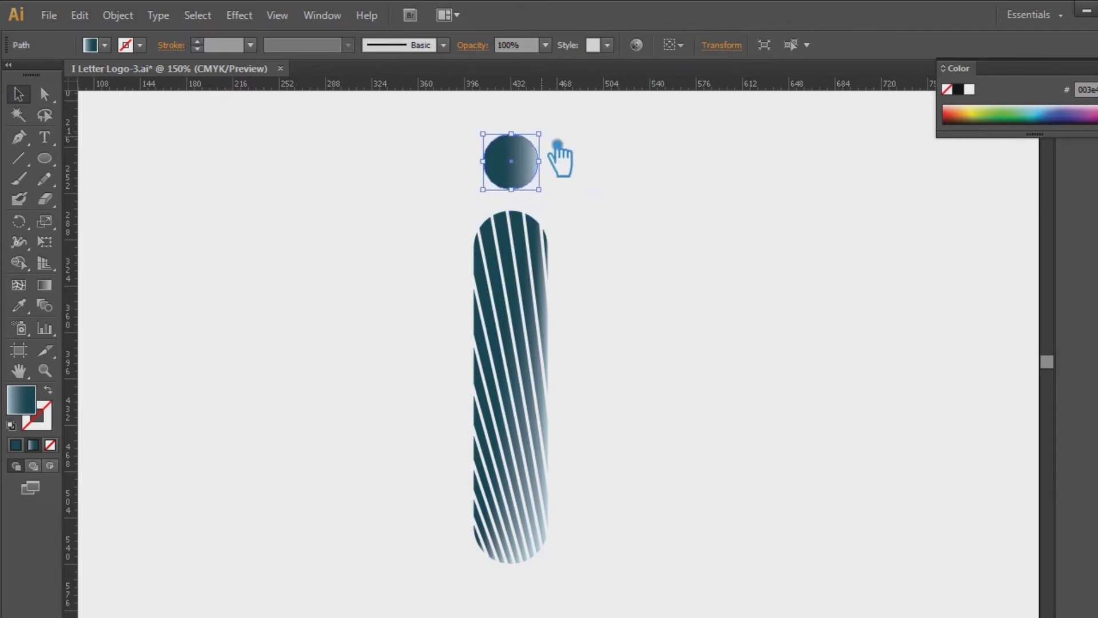
{"action": "key", "text": "Down"}
{"action": "key", "text": "Down"}
{"action": "key", "text": "Down"}
{"action": "key", "text": "Down"}
{"action": "key", "text": "Down"}
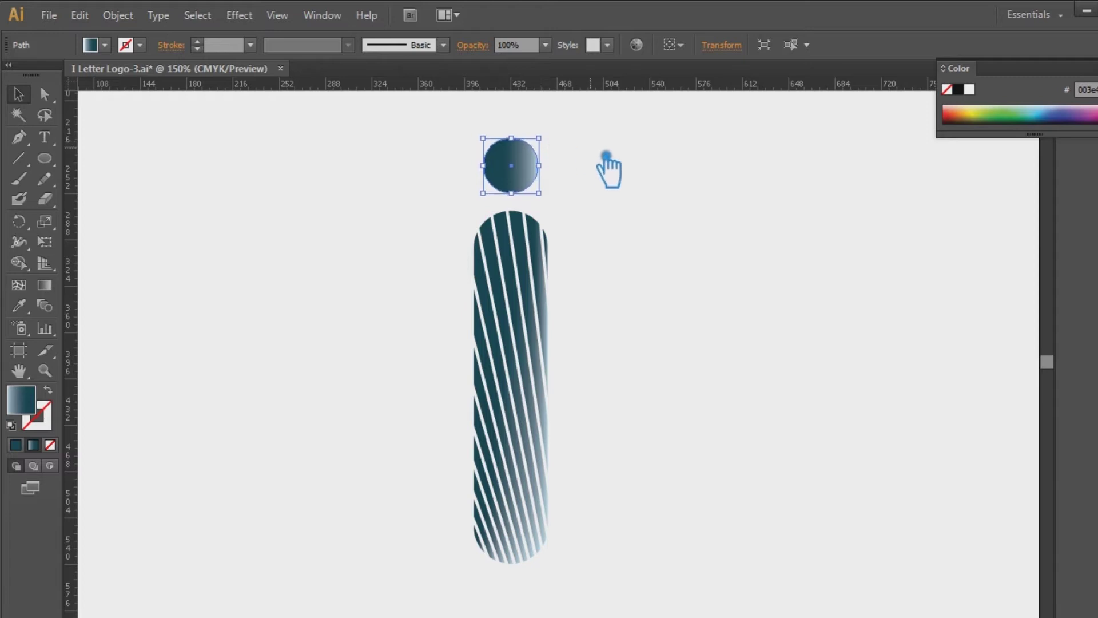
- Enlarge the circle to nearly the bar's width and align both objects on their horizontal centers
{"action": "left_click_drag", "start_coordinate": [556, 143], "coordinate": [603, 127]}
{"action": "left_click_drag", "start_coordinate": [540, 166], "coordinate": [534, 166]}
{"action": "left_click", "coordinate": [672, 458]}
{"action": "left_click_drag", "start_coordinate": [671, 445], "coordinate": [441, 172]}
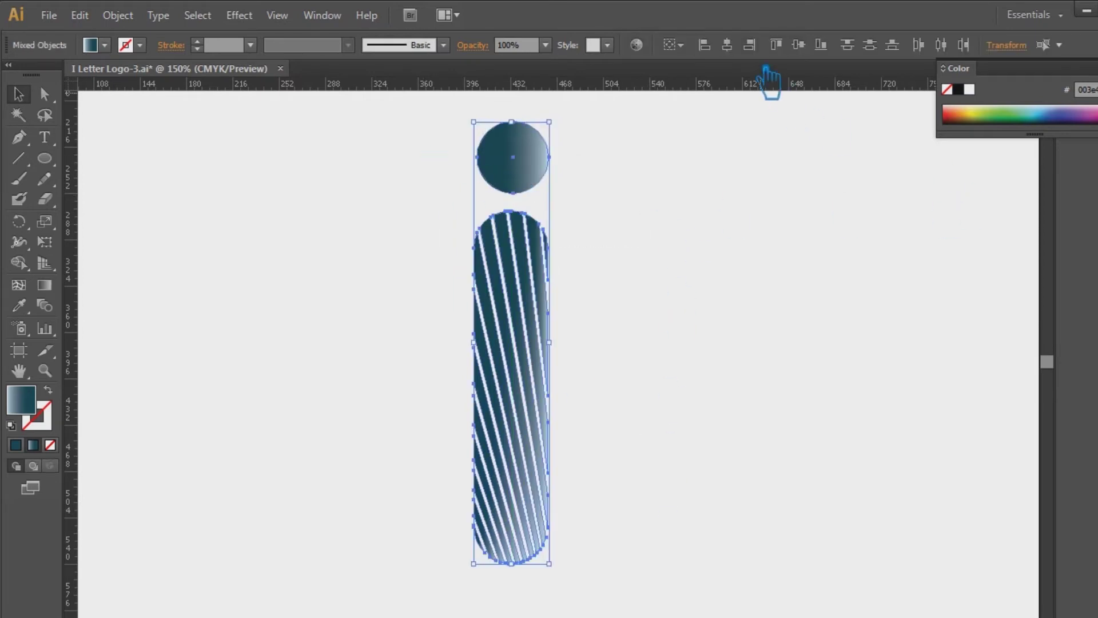
{"action": "left_click", "coordinate": [734, 45]}
{"action": "left_click", "coordinate": [681, 322]}
- Change the circle's gradient type to Radial and extend the gradient's radius past the circle's edge with the Gradient tool
{"action": "left_click", "coordinate": [533, 184]}
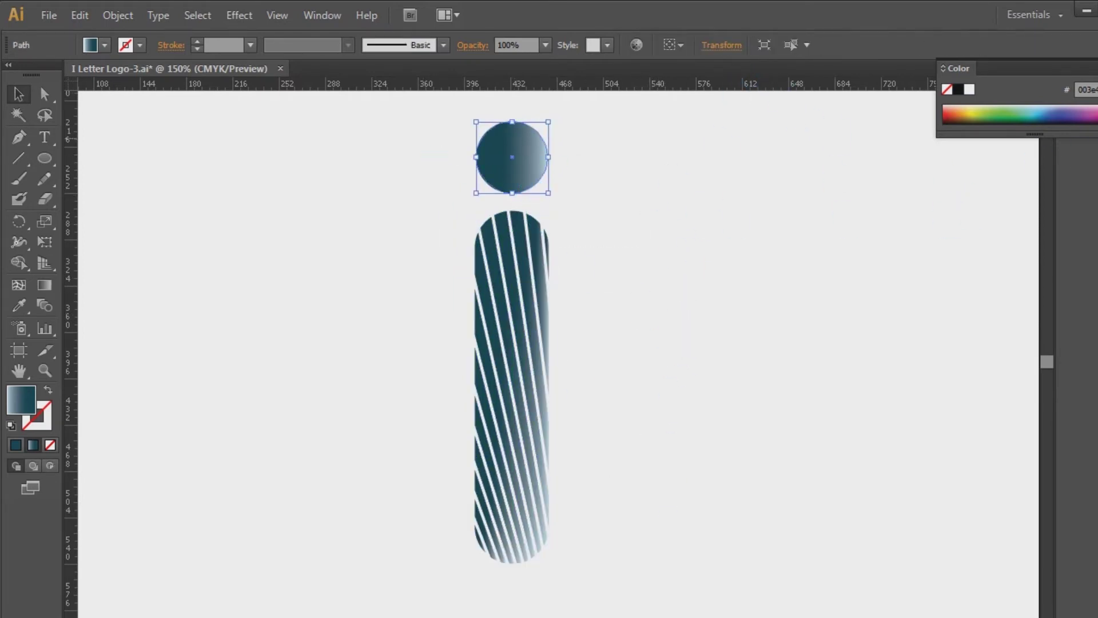
{"action": "key", "text": "ctrl+F9"}
{"action": "left_click", "coordinate": [1047, 218]}
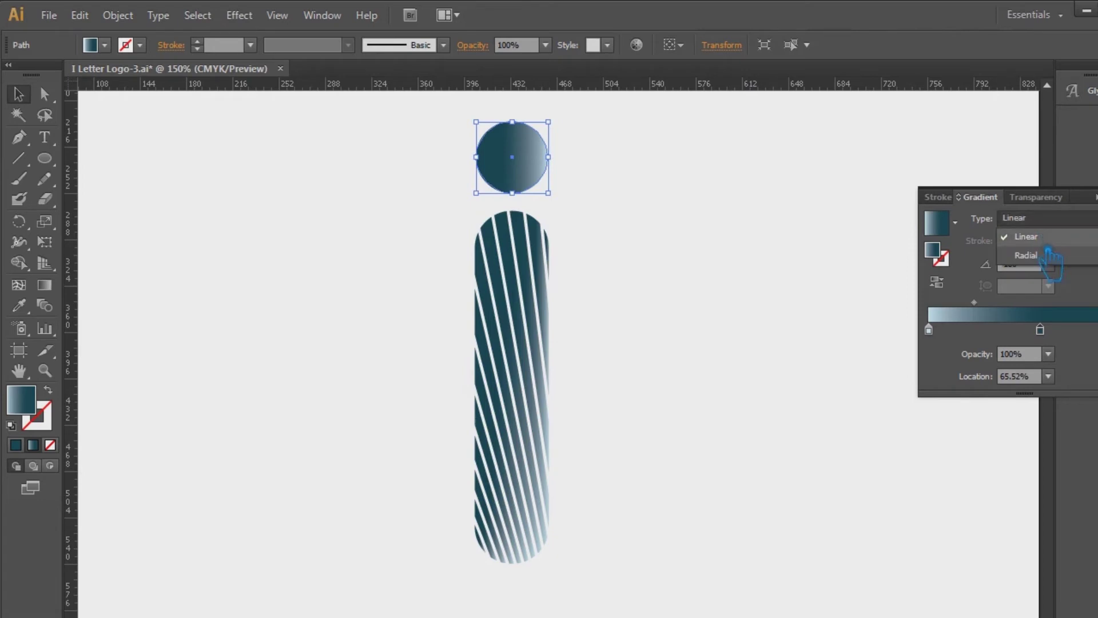
{"action": "left_click", "coordinate": [1051, 257]}
{"action": "left_click", "coordinate": [46, 286]}
{"action": "mouse_move", "coordinate": [548, 157]}
{"action": "left_mouse_down"}
{"action": "mouse_move", "coordinate": [621, 161]}
{"action": "mouse_move", "coordinate": [609, 166]}
{"action": "left_mouse_up"}
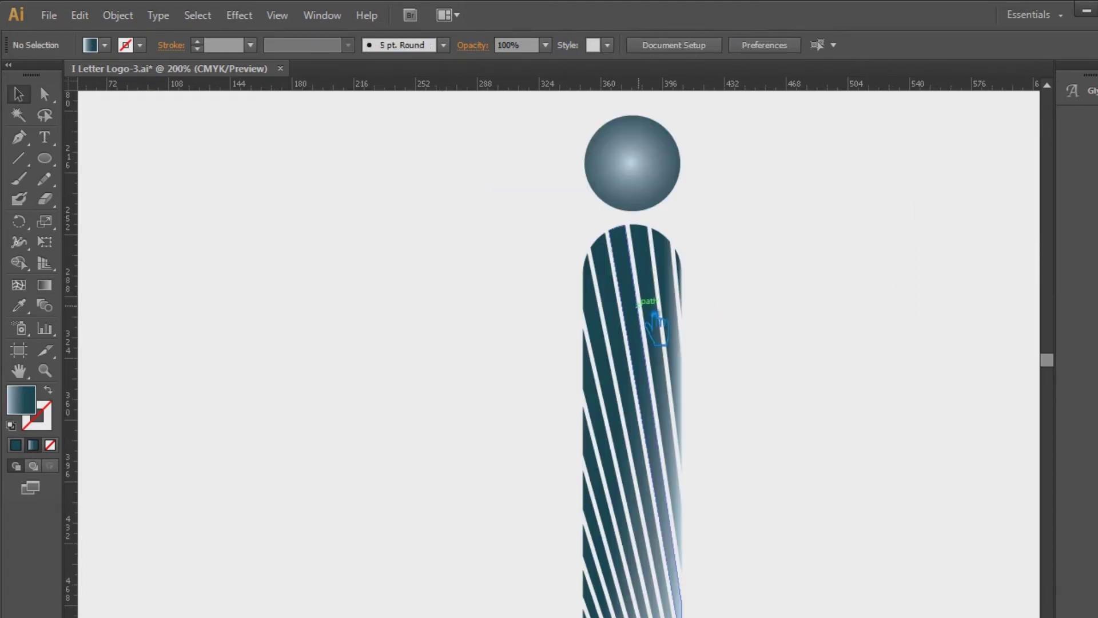
- Ungroup the circle from the striped bar and deselect both
{"action": "left_click", "coordinate": [650, 314]}
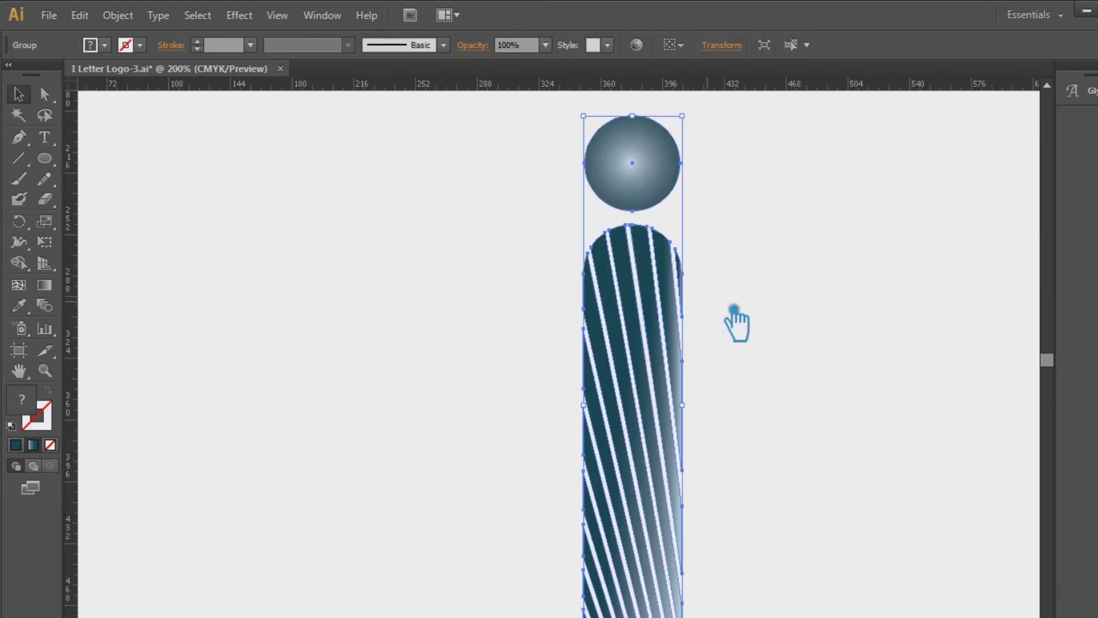
{"action": "right_click", "coordinate": [654, 280]}
{"action": "left_click", "coordinate": [706, 367]}
{"action": "left_click", "coordinate": [784, 350]}
- Change the gradient type of the striped bar alone to Radial
{"action": "left_click", "coordinate": [663, 317]}
{"action": "key", "text": "ctrl+F9"}
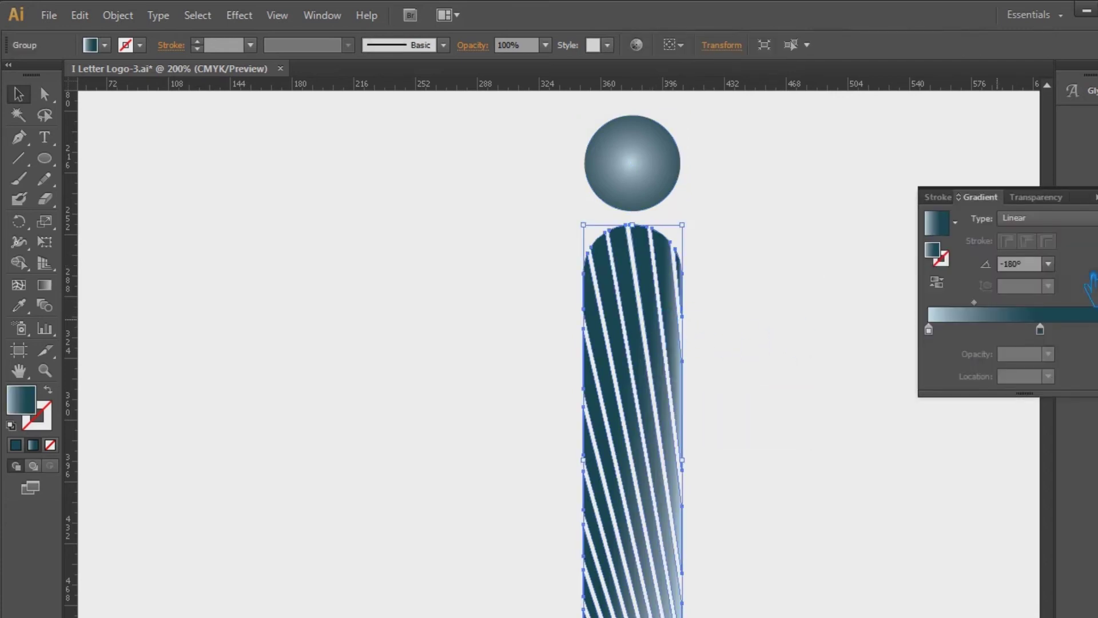
{"action": "left_click", "coordinate": [1035, 219]}
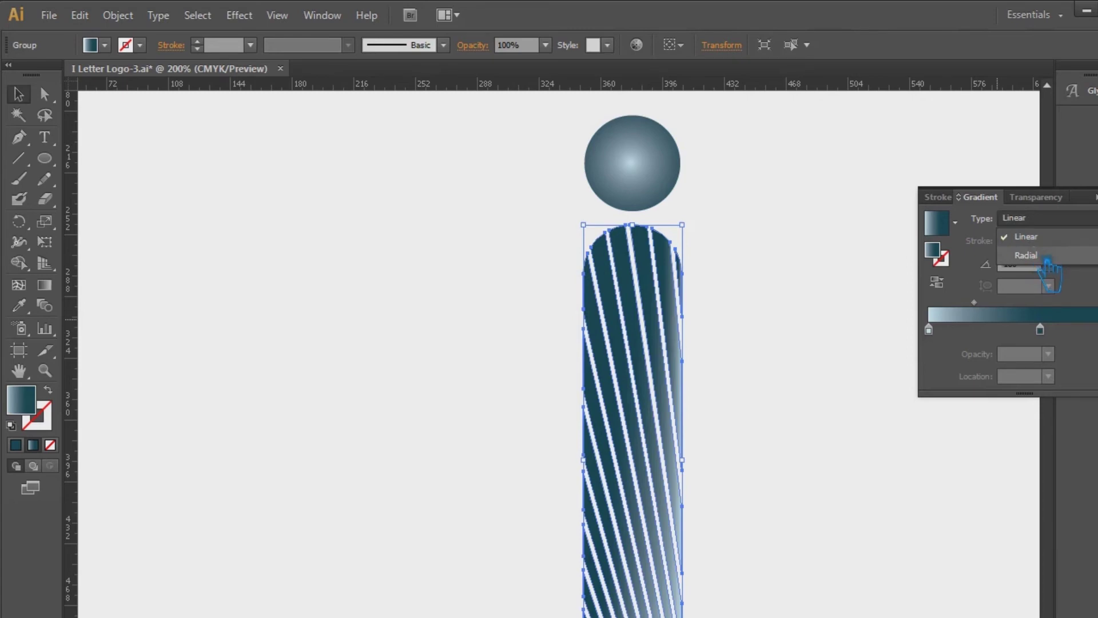
{"action": "left_click", "coordinate": [1030, 255]}
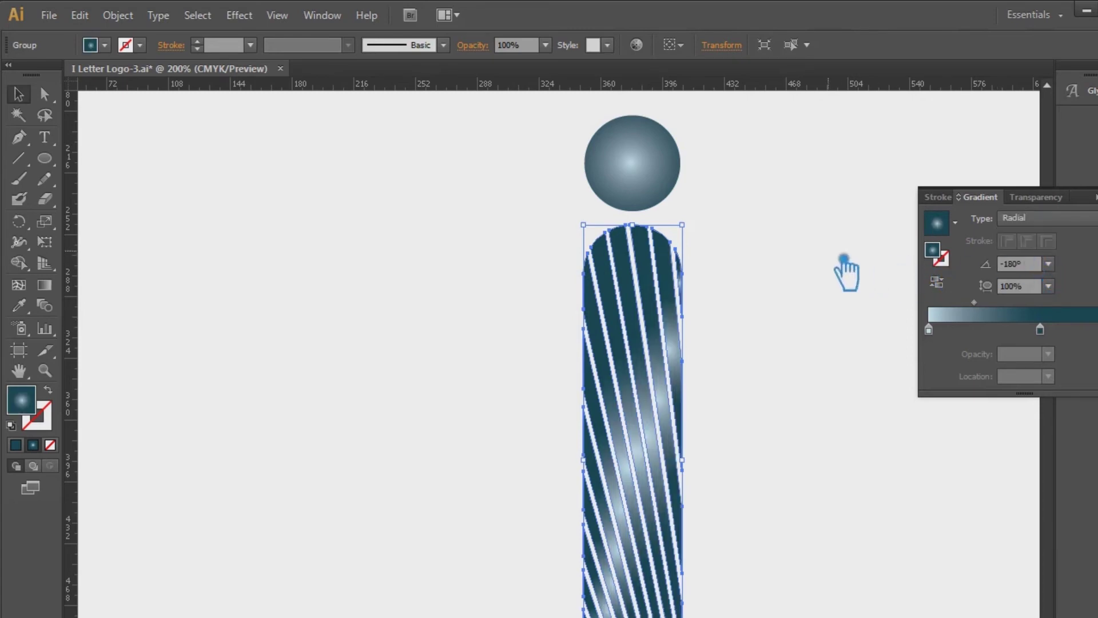
- Set the bar gradient's dark teal stop to 100% and its midpoint to 47.54%, and close the gradient settings
{"action": "left_click_drag", "start_coordinate": [791, 355], "coordinate": [658, 246]}
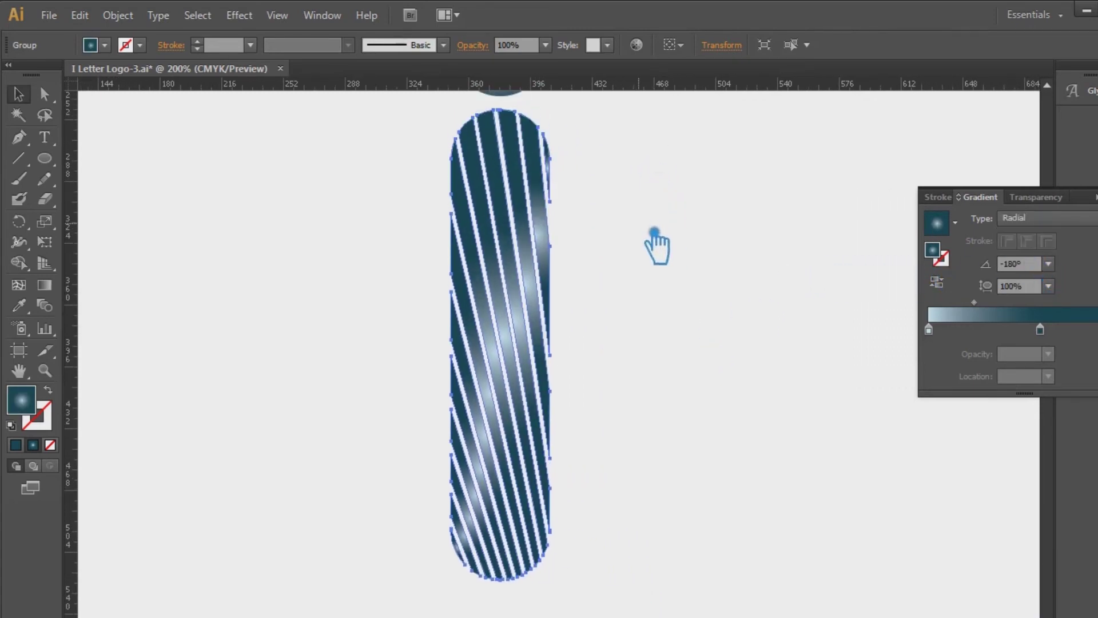
{"action": "left_click_drag", "start_coordinate": [763, 261], "coordinate": [746, 306]}
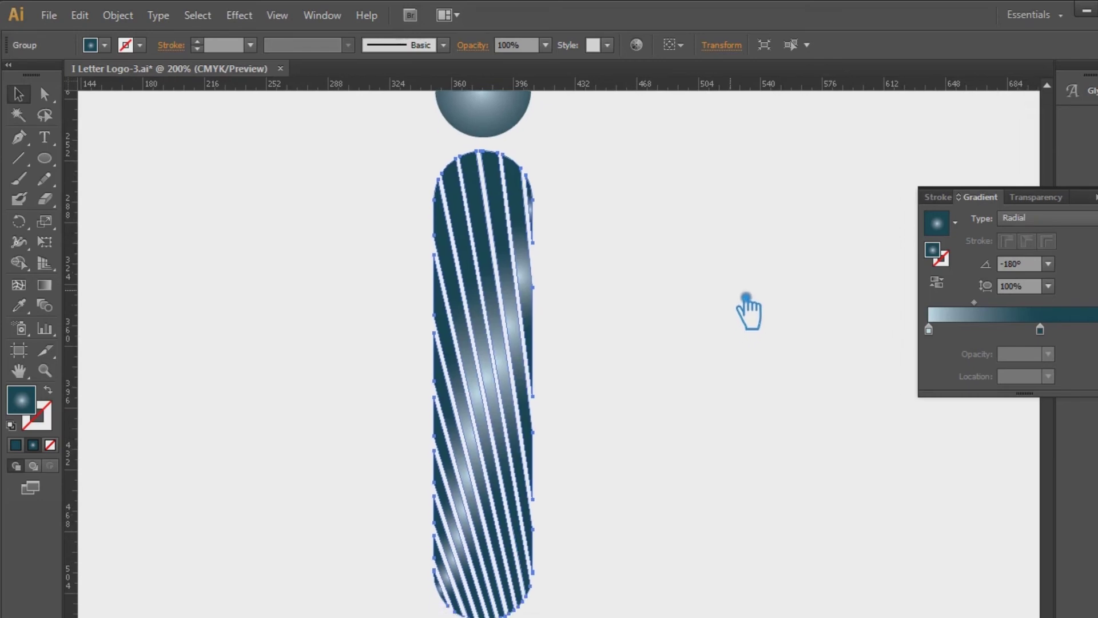
{"action": "left_click", "coordinate": [1055, 339]}
{"action": "left_click_drag", "start_coordinate": [1062, 339], "coordinate": [1091, 338]}
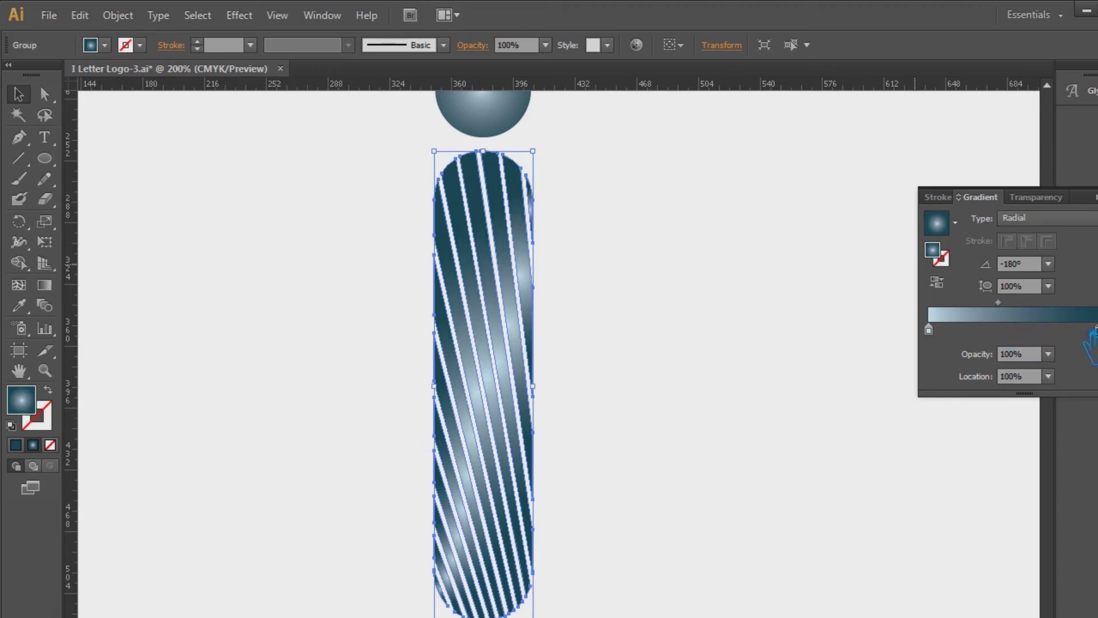
{"action": "left_click", "coordinate": [1006, 314]}
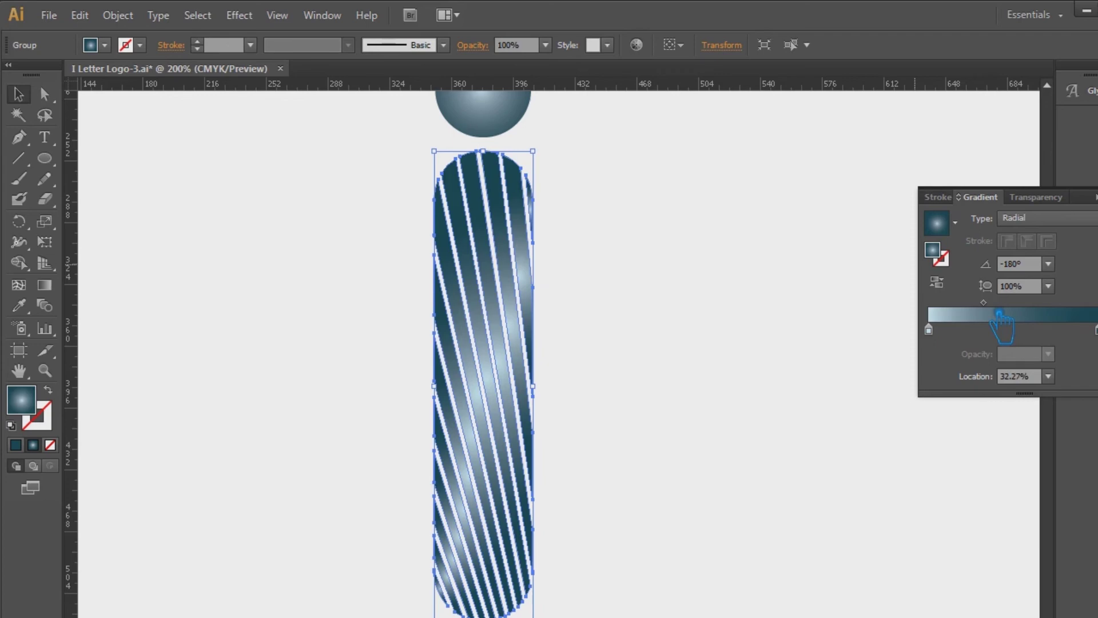
{"action": "left_click_drag", "start_coordinate": [998, 313], "coordinate": [1025, 314]}
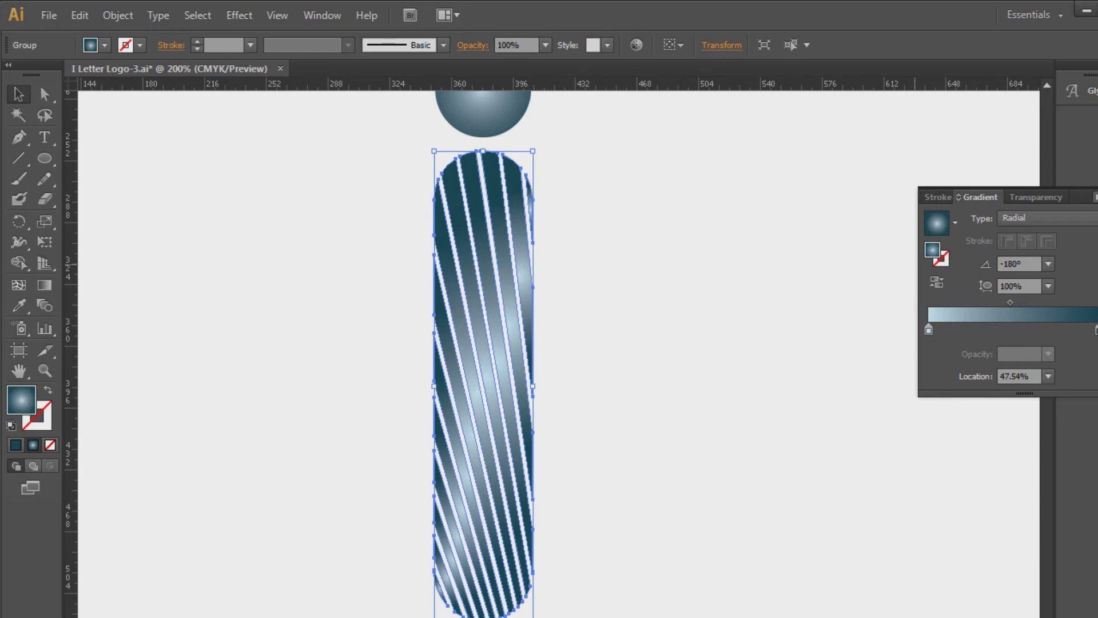
{"action": "key", "text": "ctrl+F9"}
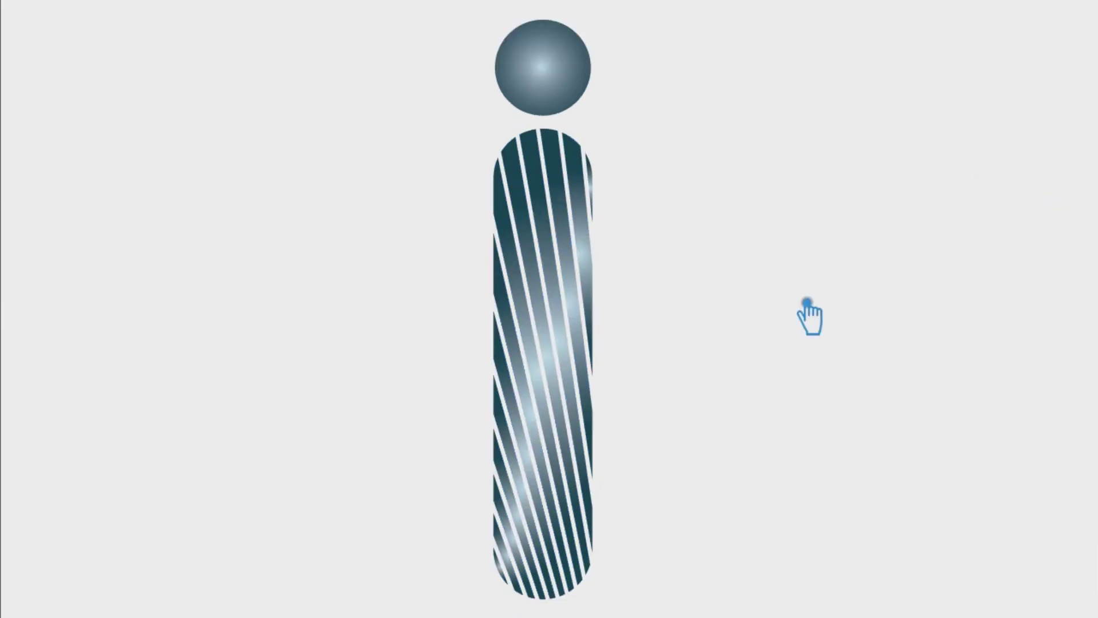